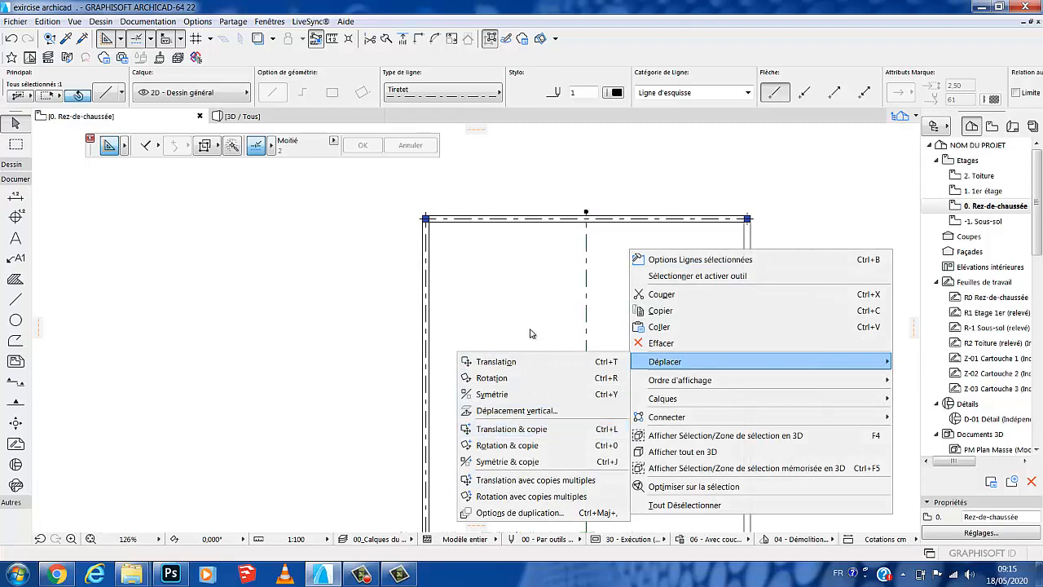
Step: Translate a copy of the central vertical axis line 4,95 horizontally towards the wall on the right side of the plan
{"action": "left_click", "coordinate": [528, 316]}
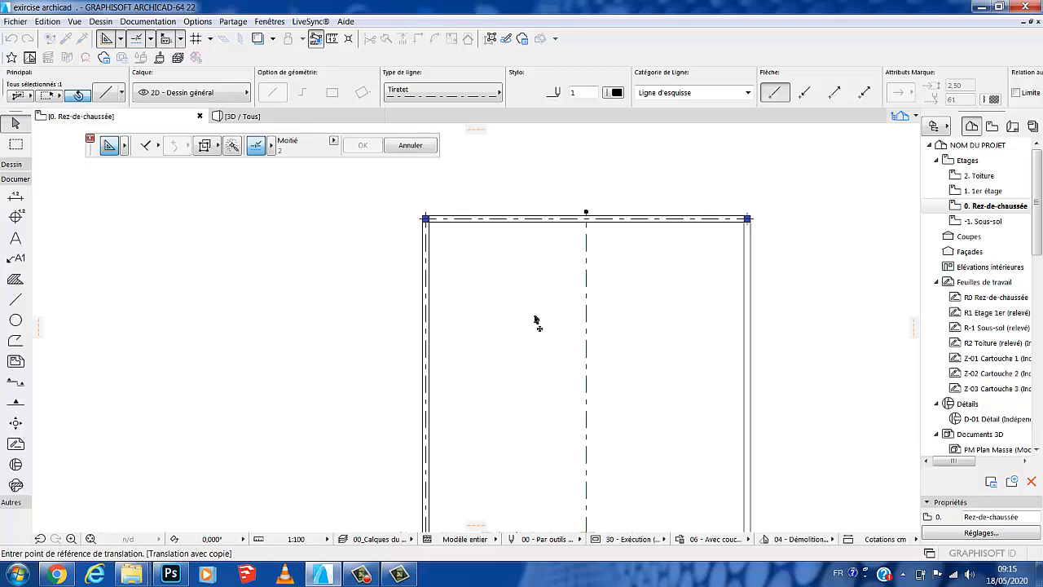
{"action": "left_click", "coordinate": [585, 213]}
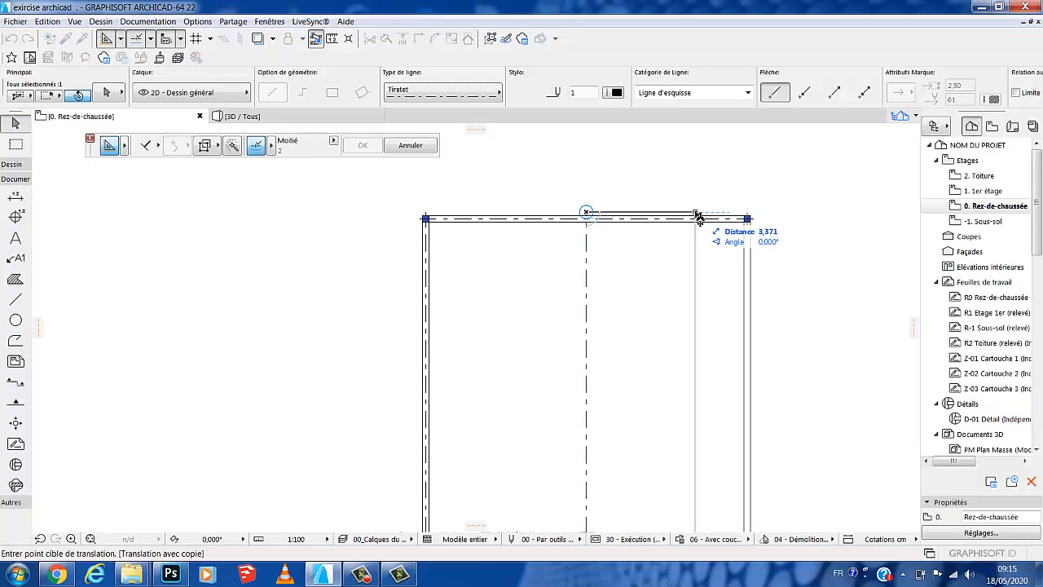
{"action": "key", "text": "Tab"}
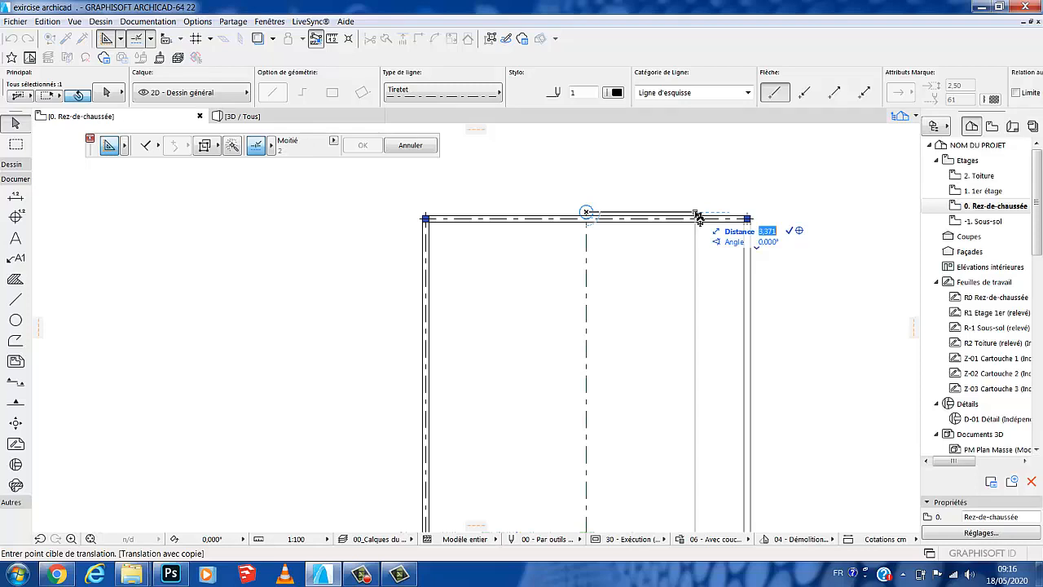
{"action": "type", "text": "4,95"}
{"action": "key", "text": "Return"}
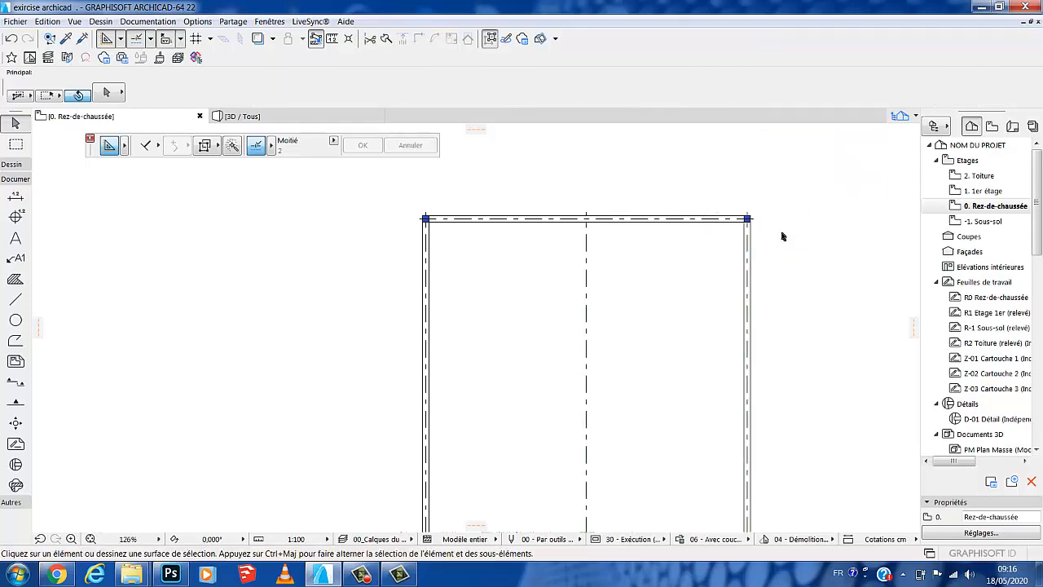
Step: Try a linear dimension of the overall width between the upper wall's outer corners, then undo that dimension
{"action": "scroll", "coordinate": [747, 218], "scroll_direction": "up", "scroll_amount": 10}
{"action": "scroll", "coordinate": [750, 215], "scroll_direction": "down", "scroll_amount": 5}
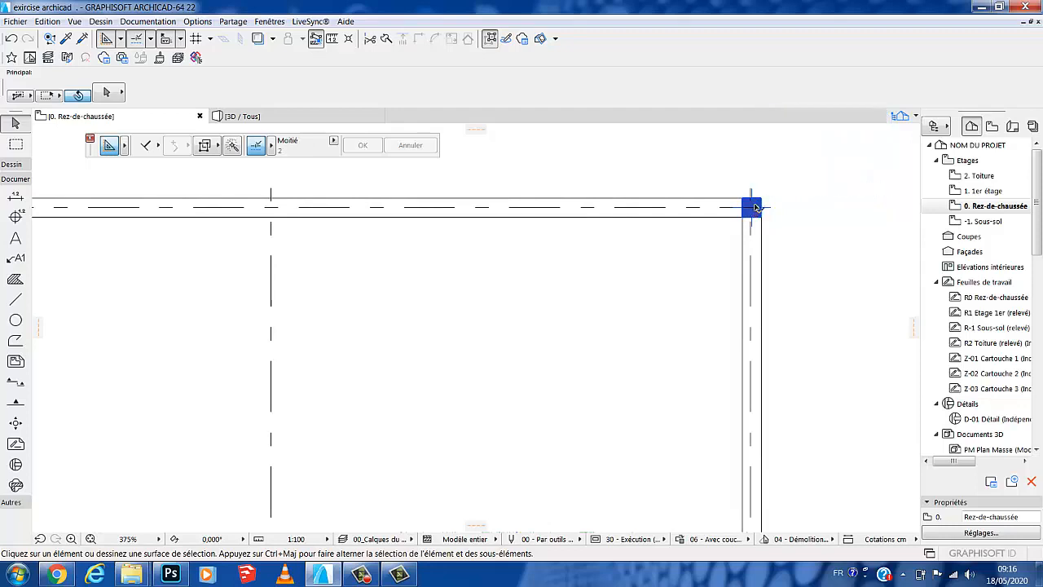
{"action": "scroll", "coordinate": [755, 208], "scroll_direction": "down", "scroll_amount": 2}
{"action": "middle_click_drag", "start_coordinate": [678, 210], "coordinate": [720, 223]}
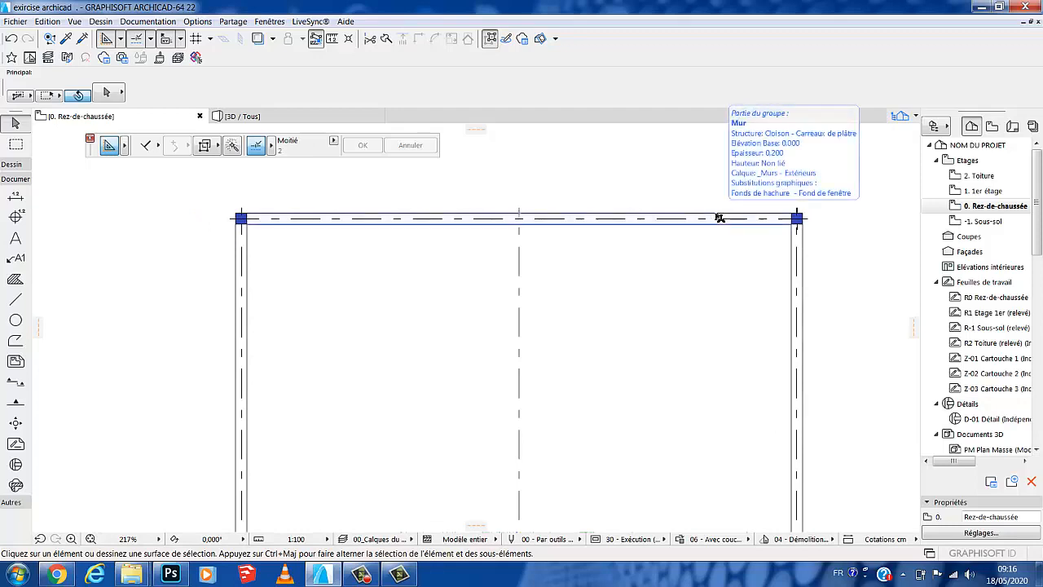
{"action": "scroll", "coordinate": [651, 208], "scroll_direction": "down", "scroll_amount": 1}
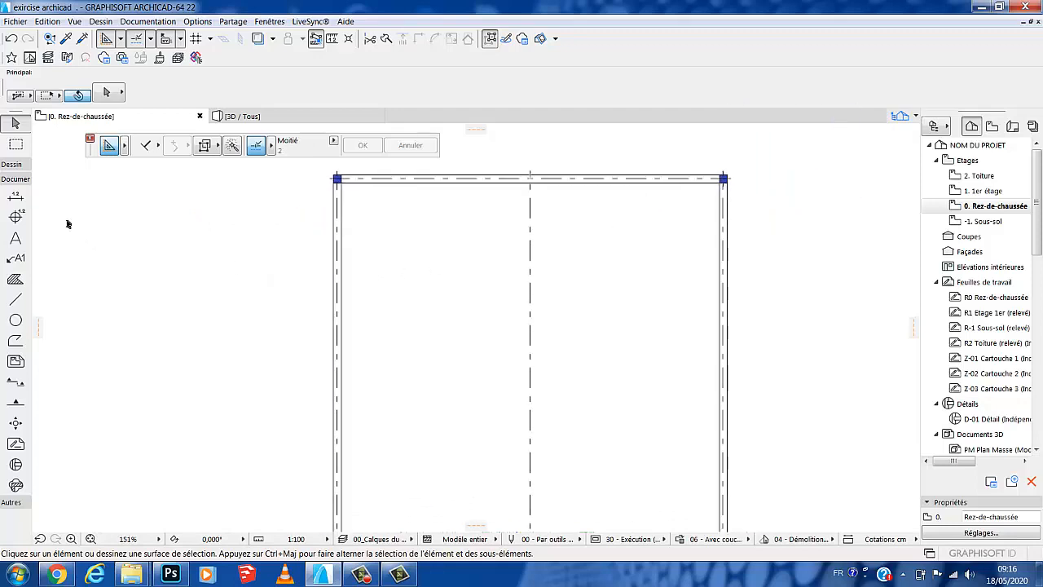
{"action": "left_click", "coordinate": [16, 197]}
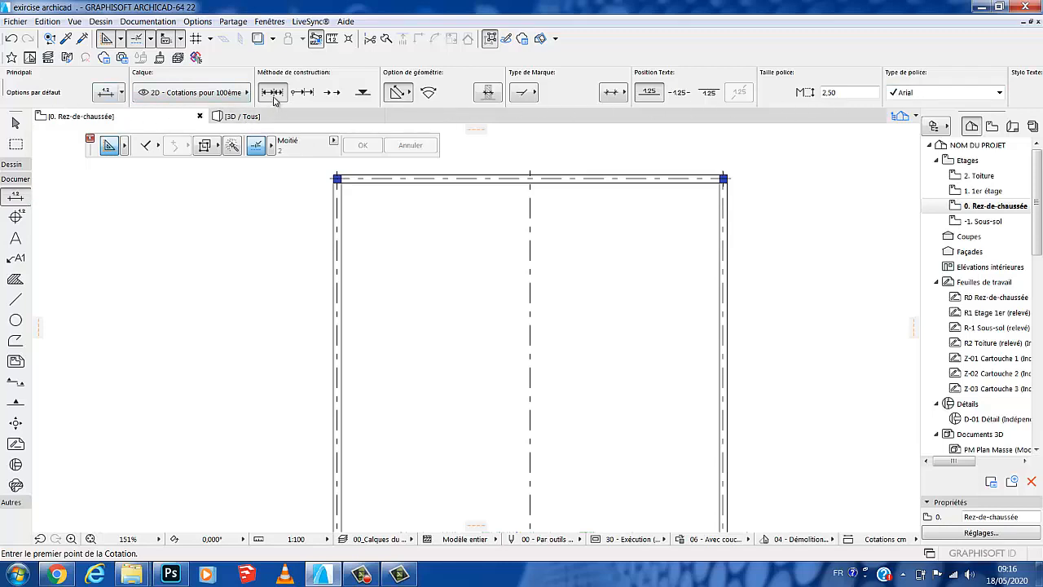
{"action": "middle_click_drag", "start_coordinate": [343, 195], "coordinate": [353, 256]}
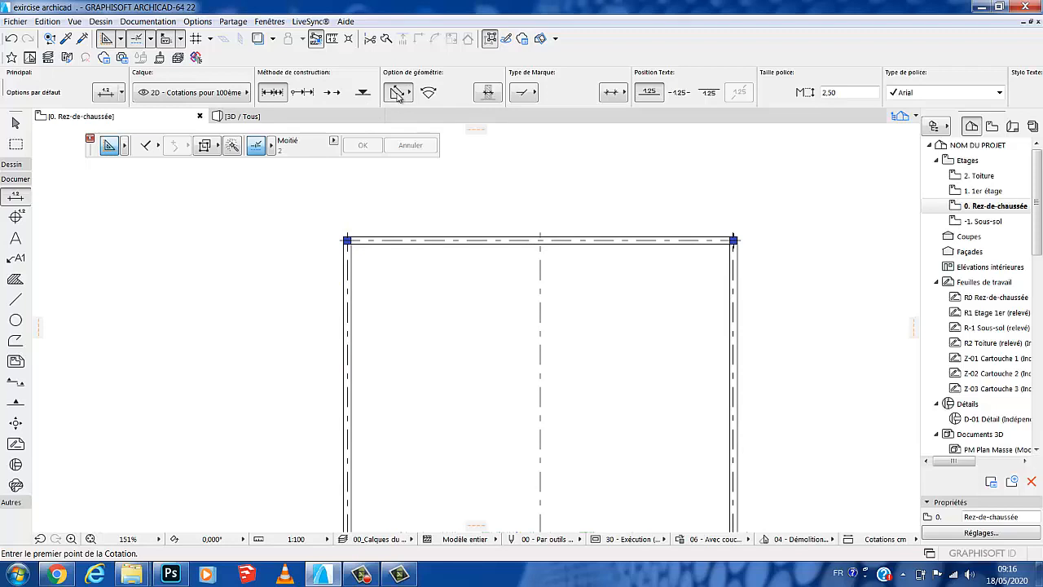
{"action": "scroll", "coordinate": [356, 229], "scroll_direction": "up", "scroll_amount": 2}
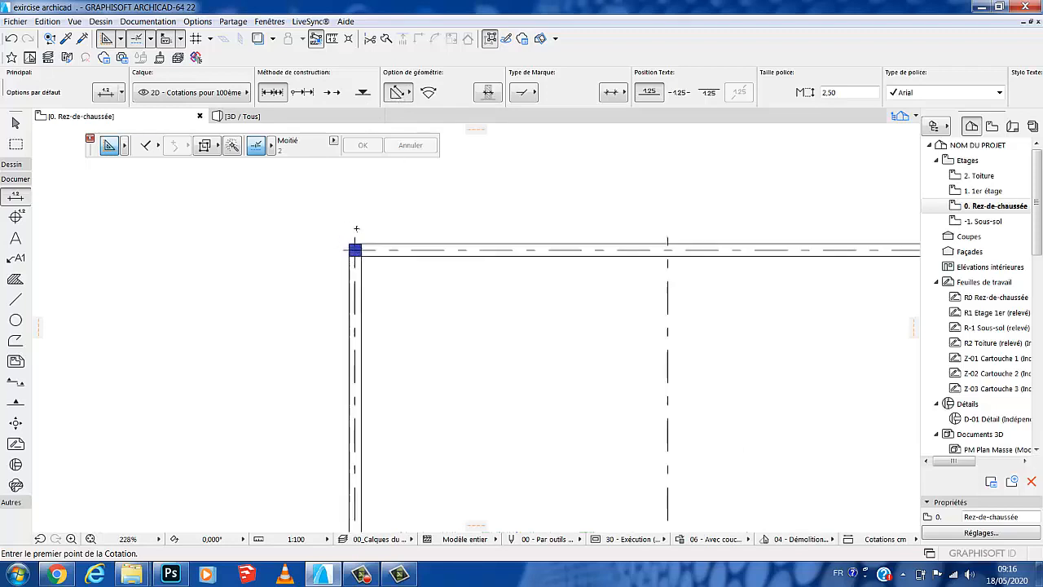
{"action": "scroll", "coordinate": [356, 229], "scroll_direction": "up", "scroll_amount": 3}
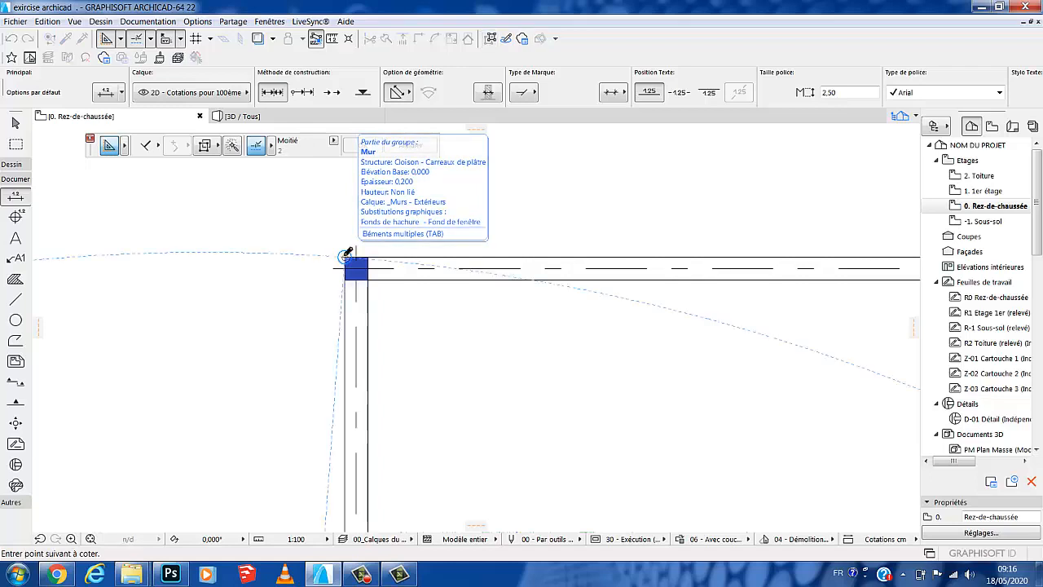
{"action": "left_click", "coordinate": [345, 256]}
{"action": "scroll", "coordinate": [289, 248], "scroll_direction": "down", "scroll_amount": 5}
{"action": "scroll", "coordinate": [508, 247], "scroll_direction": "up", "scroll_amount": 5}
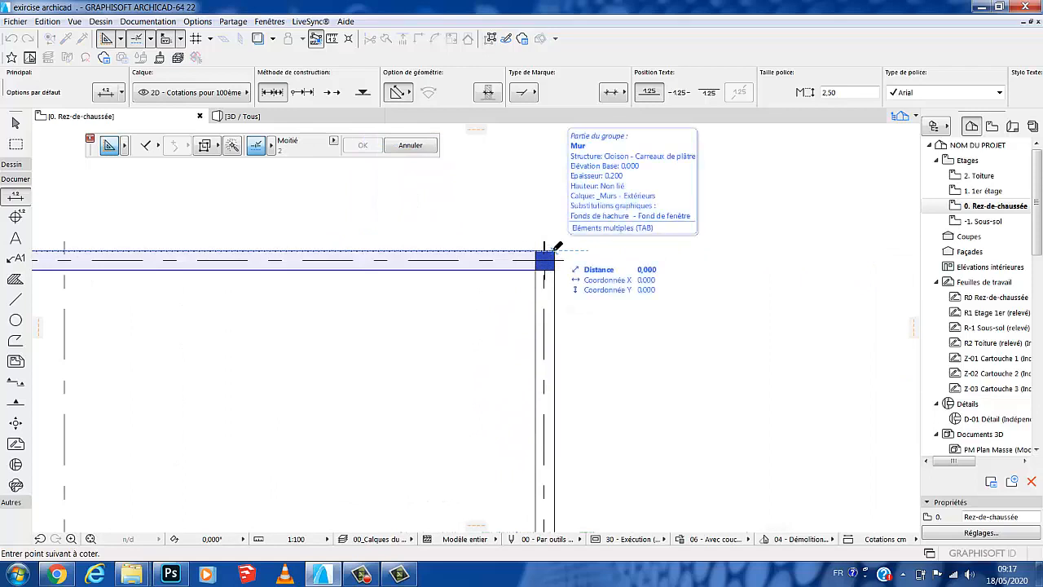
{"action": "left_click", "coordinate": [551, 249]}
{"action": "scroll", "coordinate": [633, 252], "scroll_direction": "down", "scroll_amount": 4}
{"action": "scroll", "coordinate": [503, 261], "scroll_direction": "up", "scroll_amount": 3}
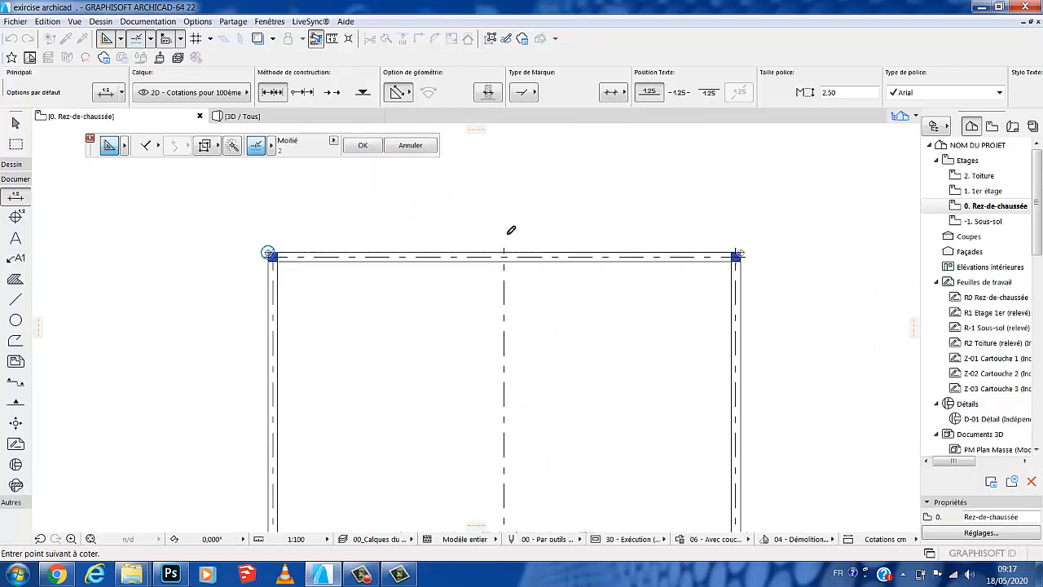
{"action": "double_click", "coordinate": [505, 226]}
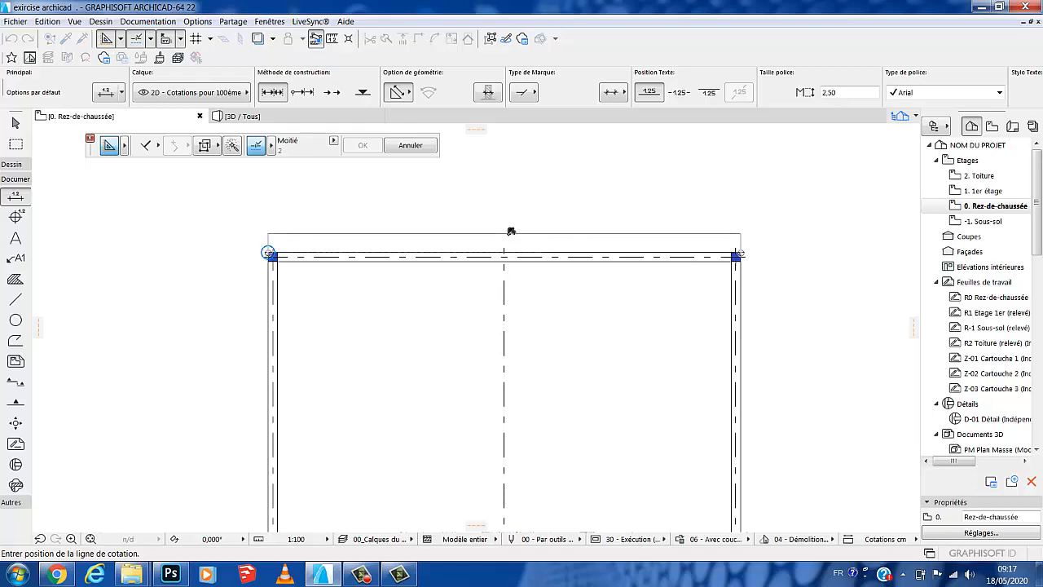
{"action": "left_click", "coordinate": [510, 226]}
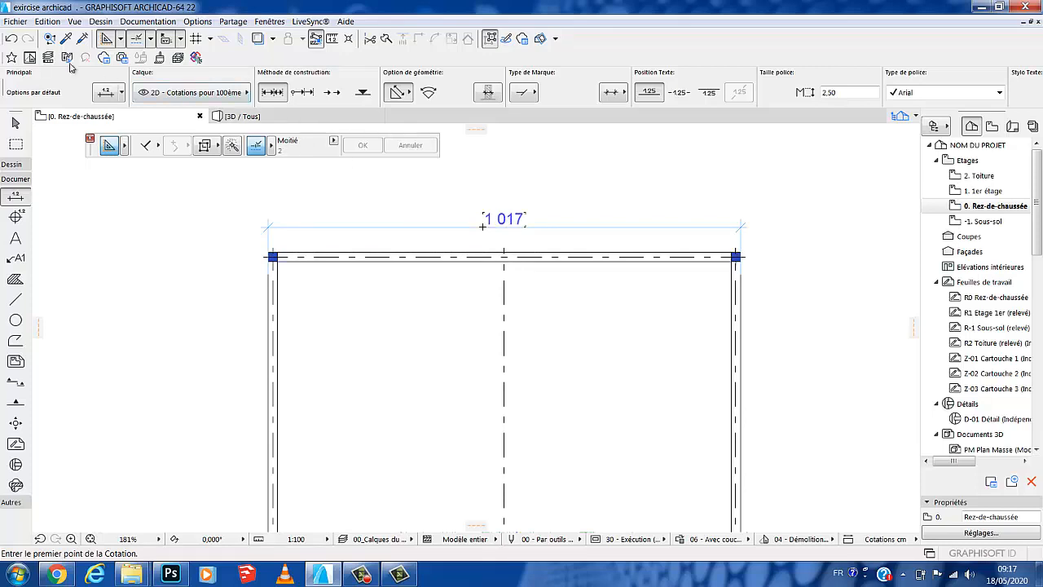
{"action": "left_click", "coordinate": [11, 40]}
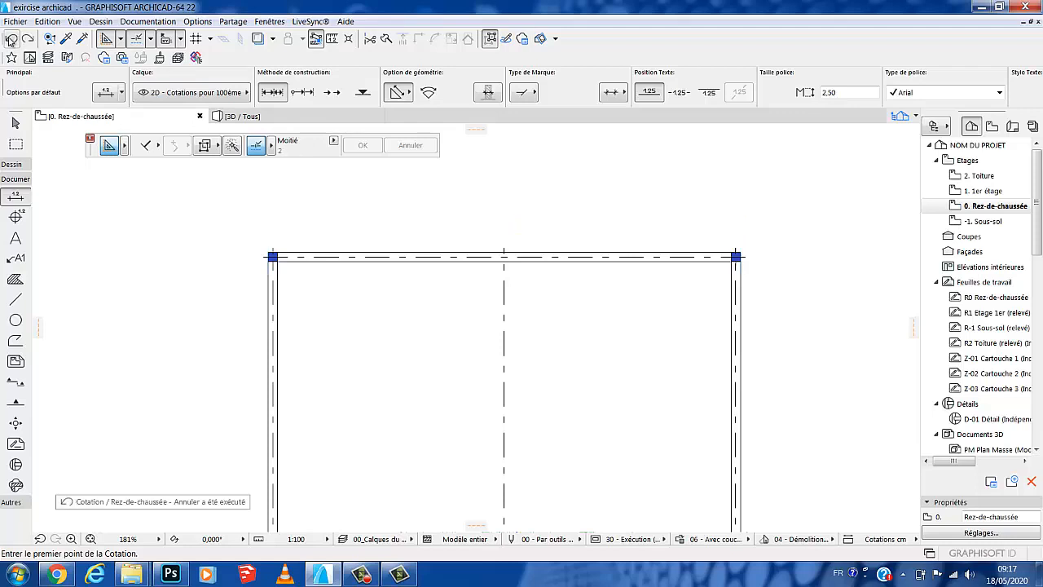
{"action": "scroll", "coordinate": [273, 232], "scroll_direction": "up", "scroll_amount": 3}
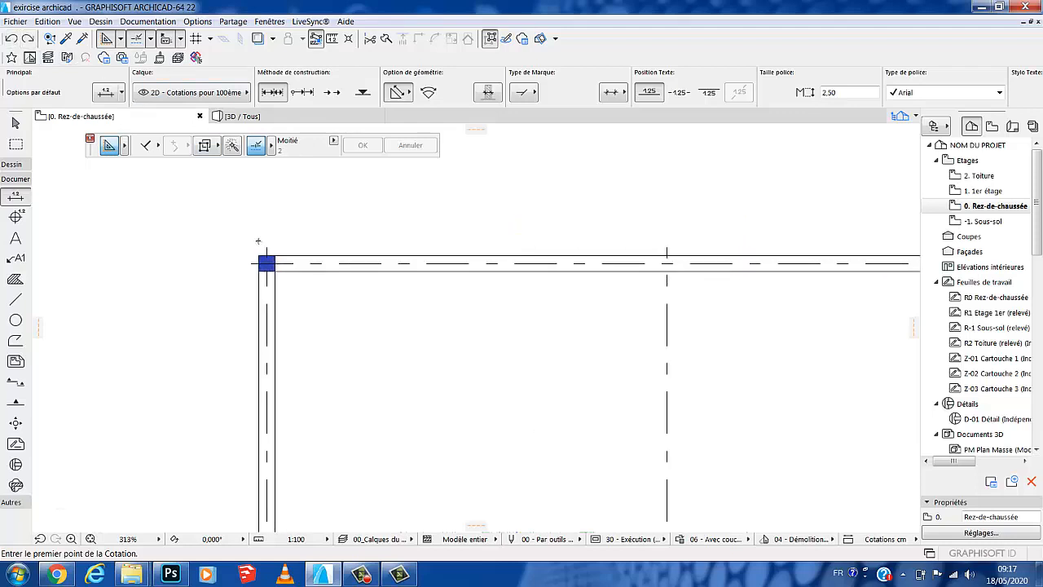
{"action": "left_click", "coordinate": [260, 259]}
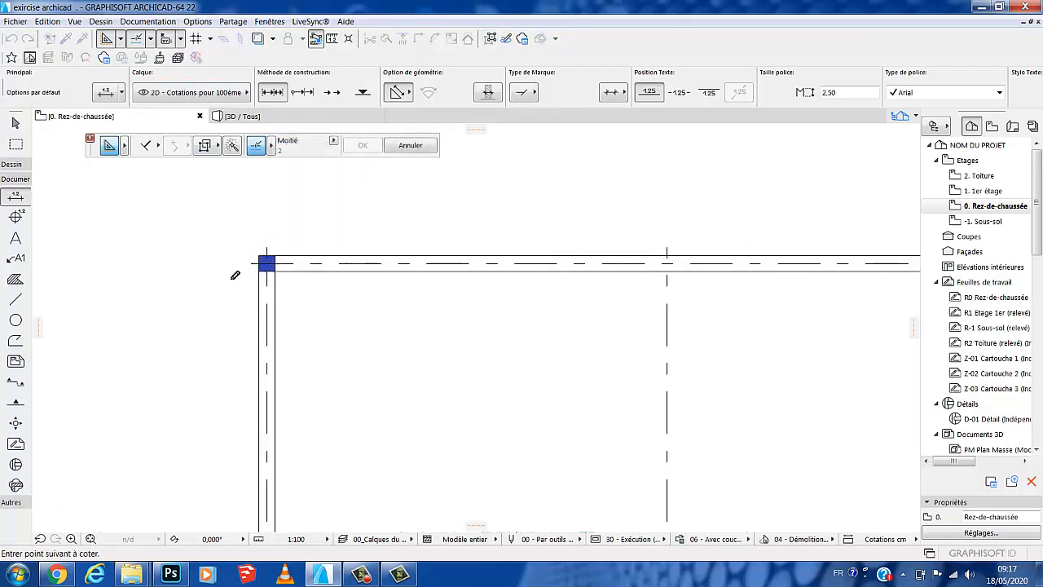
{"action": "scroll", "coordinate": [233, 275], "scroll_direction": "down", "scroll_amount": 2}
{"action": "scroll", "coordinate": [722, 266], "scroll_direction": "up", "scroll_amount": 4}
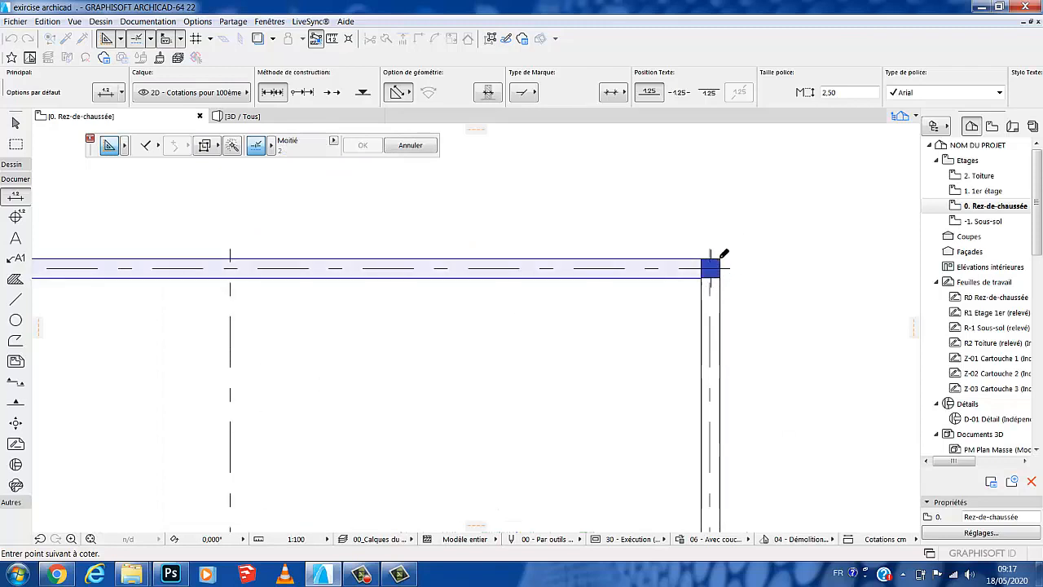
{"action": "scroll", "coordinate": [745, 259], "scroll_direction": "down", "scroll_amount": 5}
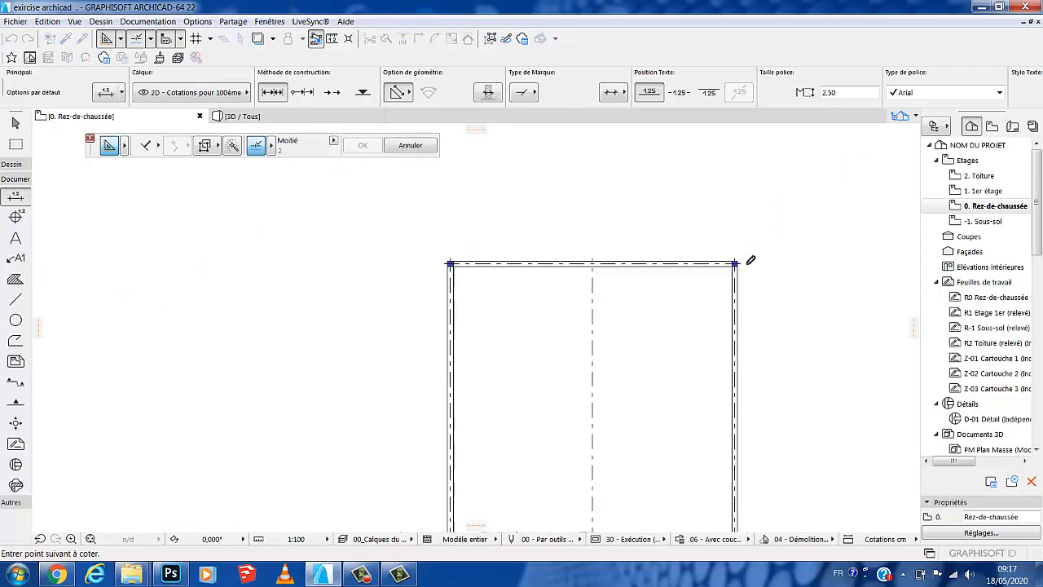
{"action": "key", "text": "Escape"}
Step: Dimension the overall width between the two outer corners of the upper wall, placing the dimension line just above the wall
{"action": "scroll", "coordinate": [471, 262], "scroll_direction": "up", "scroll_amount": 5}
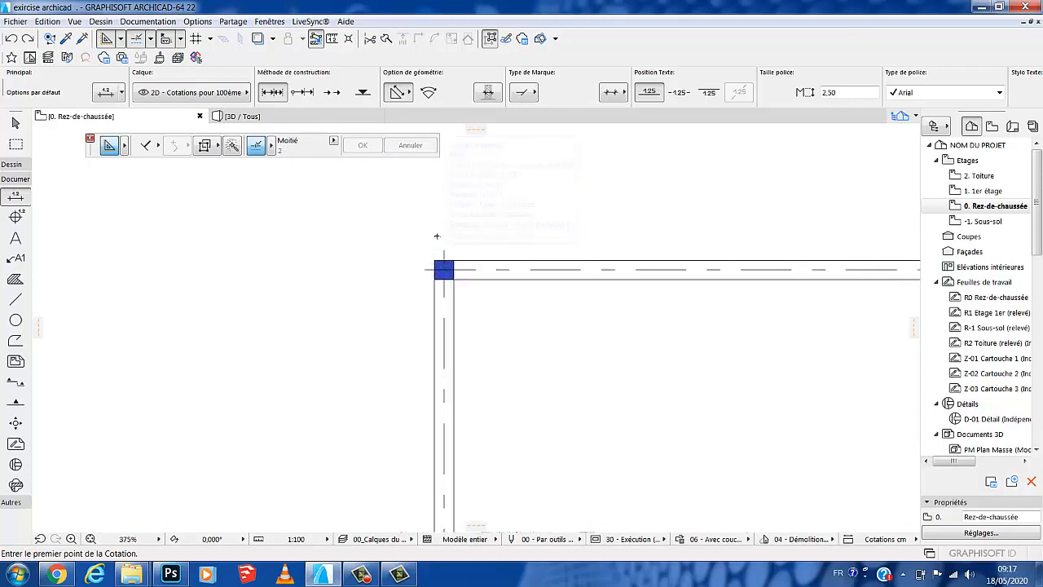
{"action": "left_click", "coordinate": [434, 259]}
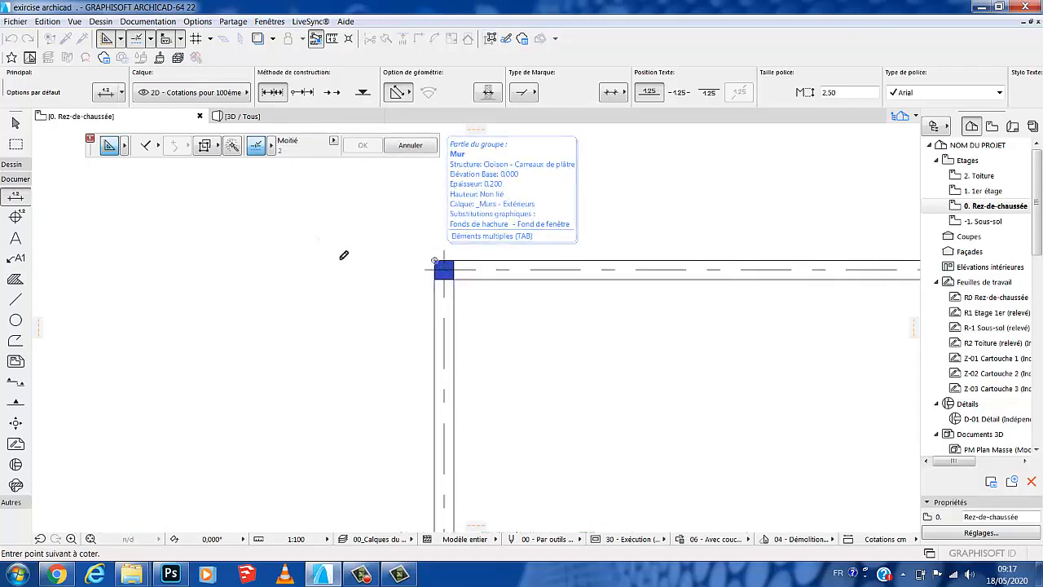
{"action": "scroll", "coordinate": [325, 247], "scroll_direction": "down", "scroll_amount": 5}
{"action": "scroll", "coordinate": [584, 259], "scroll_direction": "up", "scroll_amount": 6}
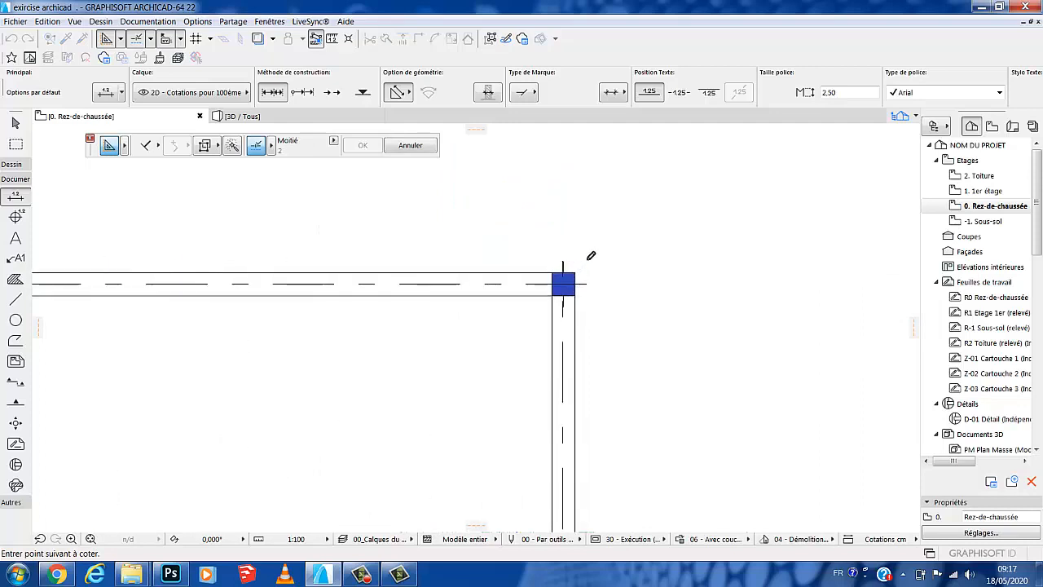
{"action": "scroll", "coordinate": [590, 262], "scroll_direction": "up", "scroll_amount": 1}
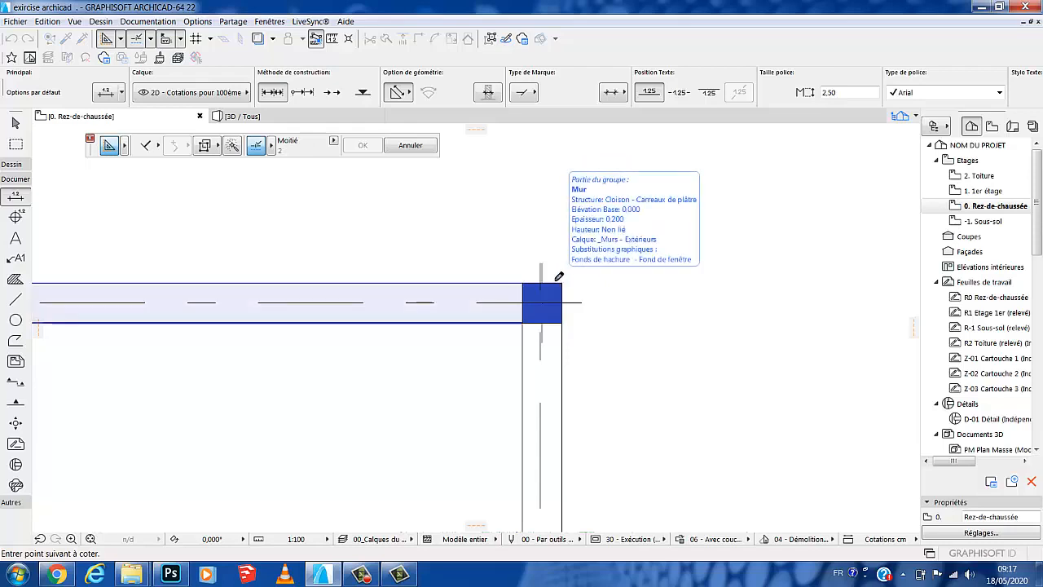
{"action": "scroll", "coordinate": [559, 277], "scroll_direction": "up", "scroll_amount": 2}
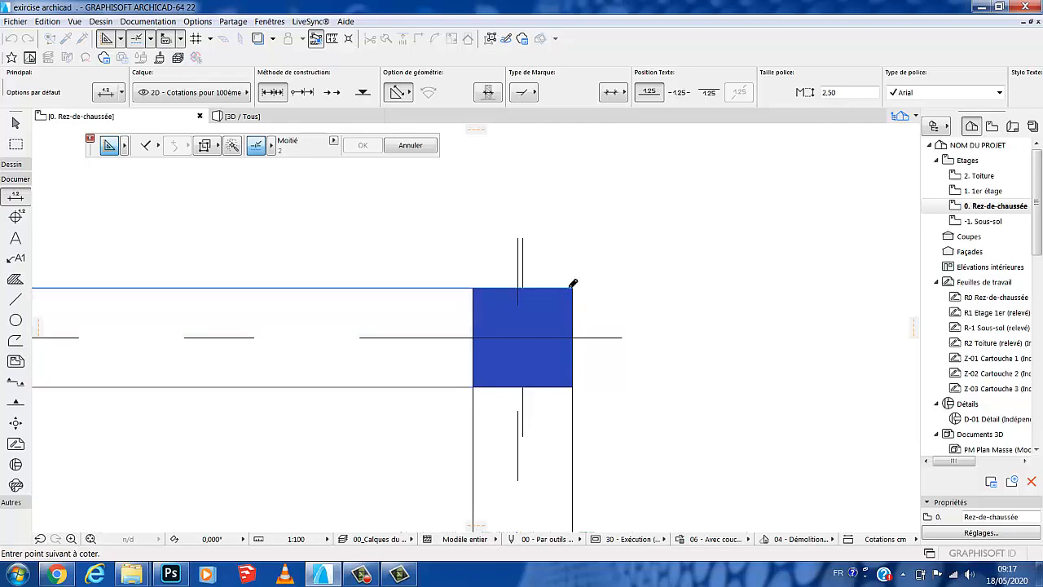
{"action": "mouse_move", "coordinate": [573, 285]}
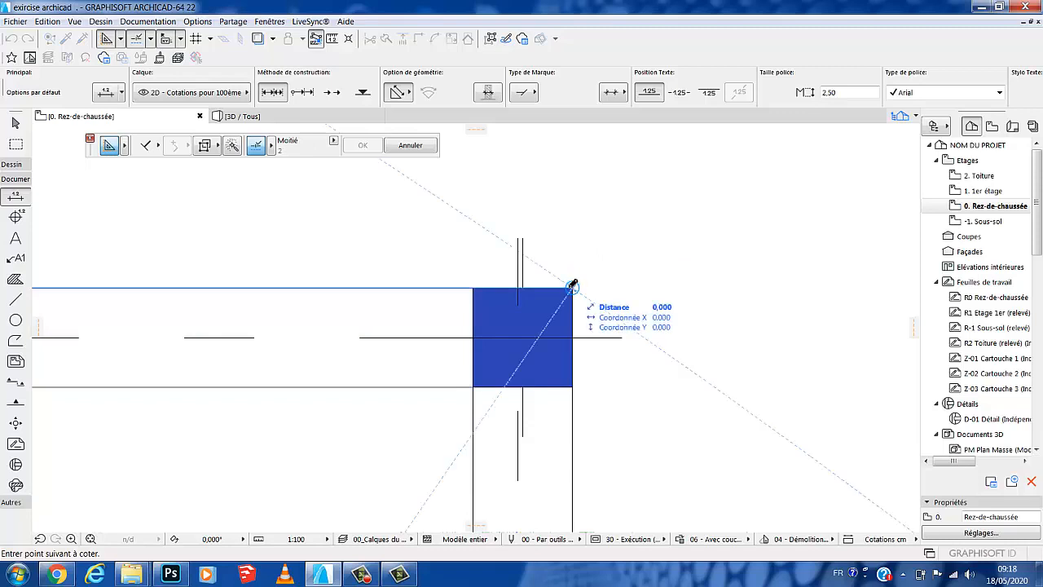
{"action": "scroll", "coordinate": [719, 296], "scroll_direction": "down", "scroll_amount": 3}
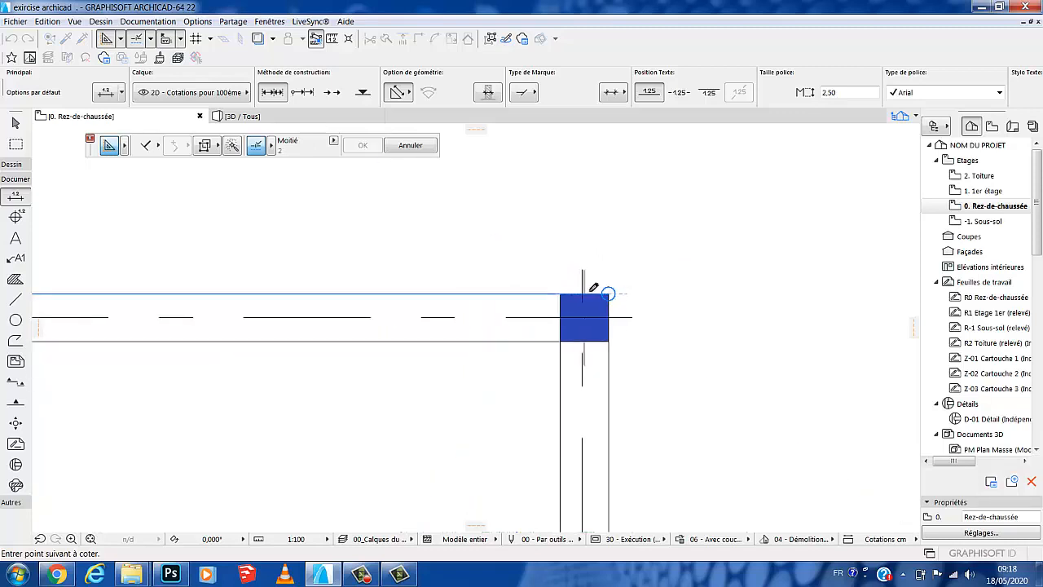
{"action": "middle_click_drag", "start_coordinate": [673, 289], "coordinate": [609, 290]}
{"action": "left_click", "coordinate": [612, 288]}
{"action": "scroll", "coordinate": [764, 321], "scroll_direction": "down", "scroll_amount": 3}
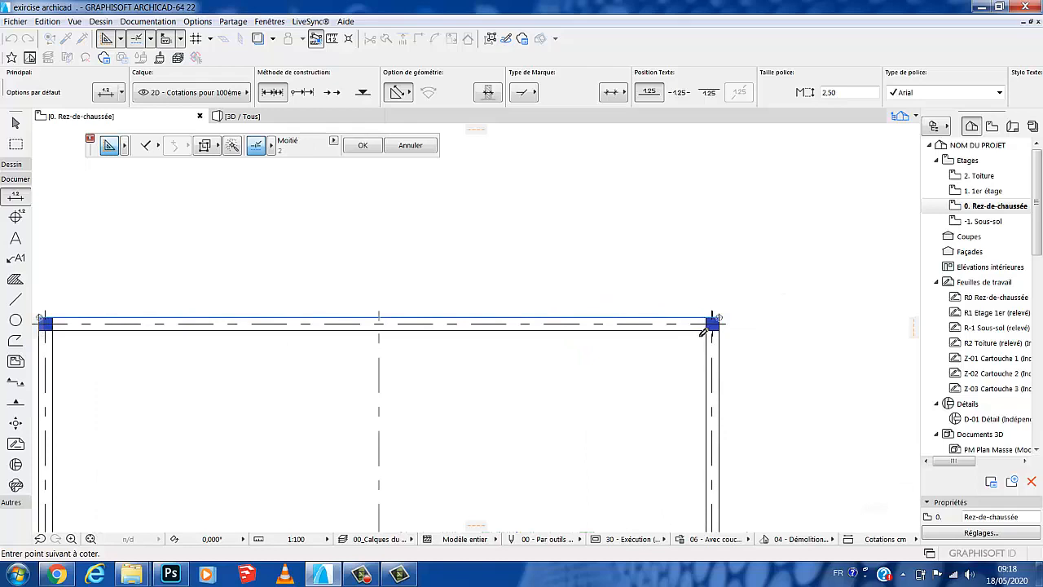
{"action": "scroll", "coordinate": [647, 319], "scroll_direction": "down", "scroll_amount": 2}
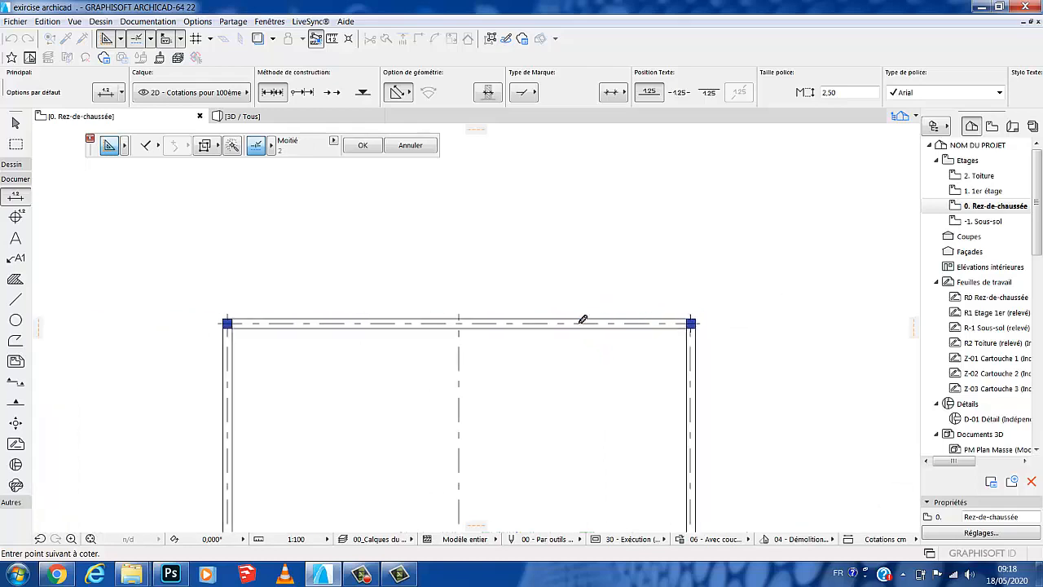
{"action": "double_click", "coordinate": [470, 296]}
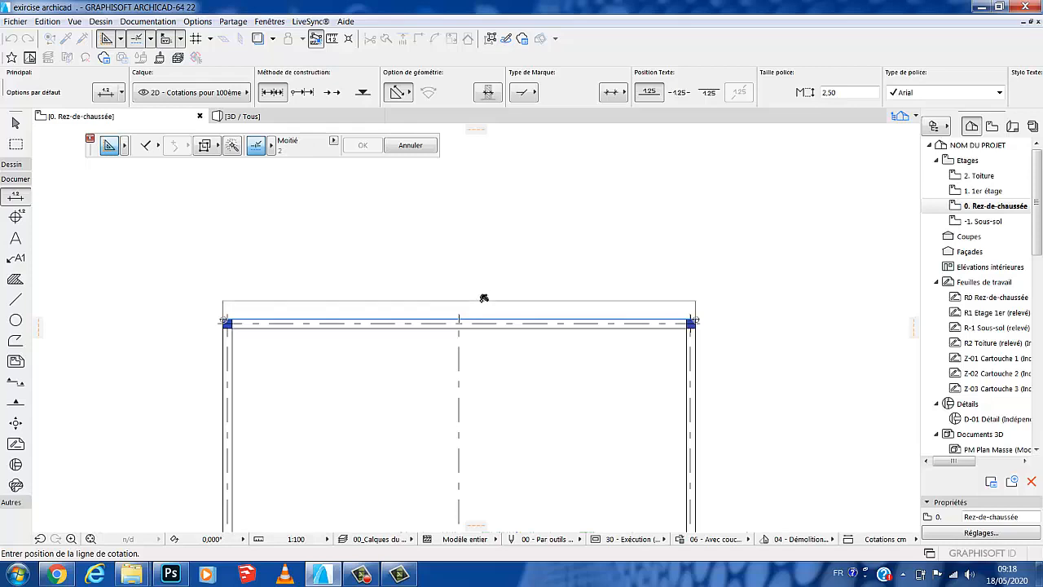
{"action": "left_click", "coordinate": [484, 299]}
{"action": "middle_click_drag", "start_coordinate": [576, 341], "coordinate": [561, 297]}
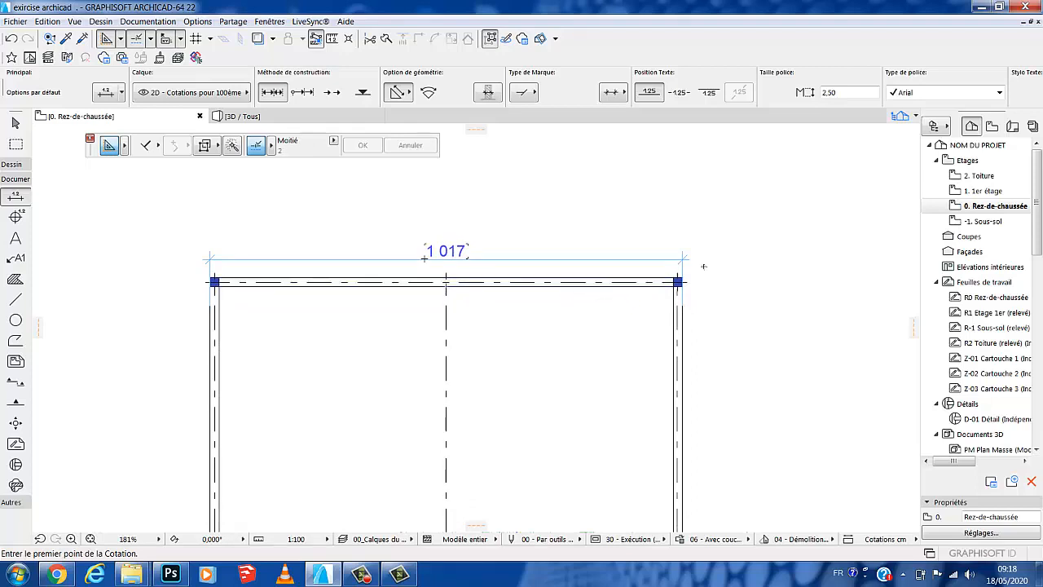
Step: Examine how the vertical axis lines meet the two upper corner columns
{"action": "scroll", "coordinate": [703, 266], "scroll_direction": "up", "scroll_amount": 6}
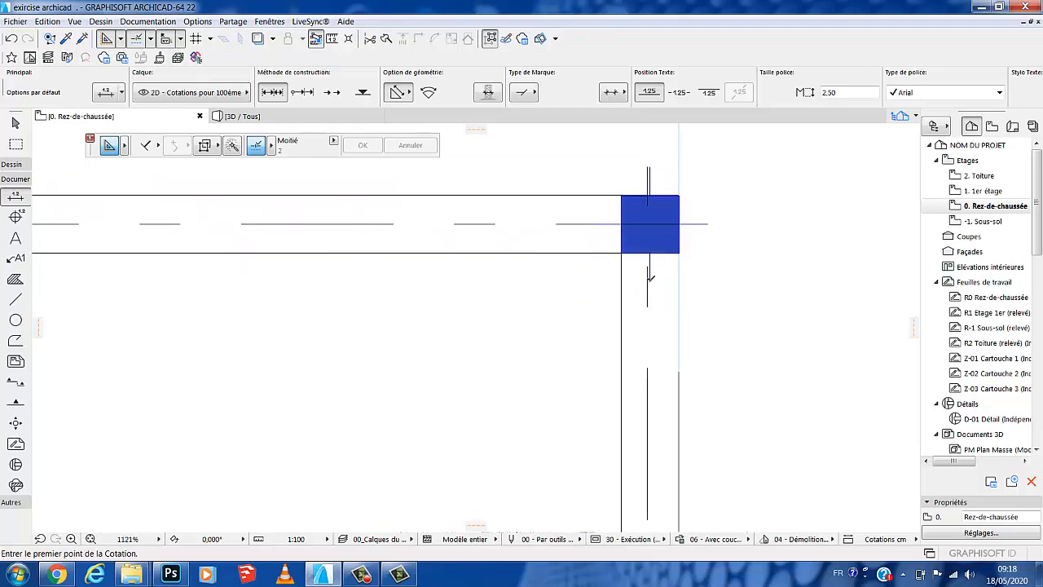
{"action": "scroll", "coordinate": [649, 277], "scroll_direction": "up", "scroll_amount": 3}
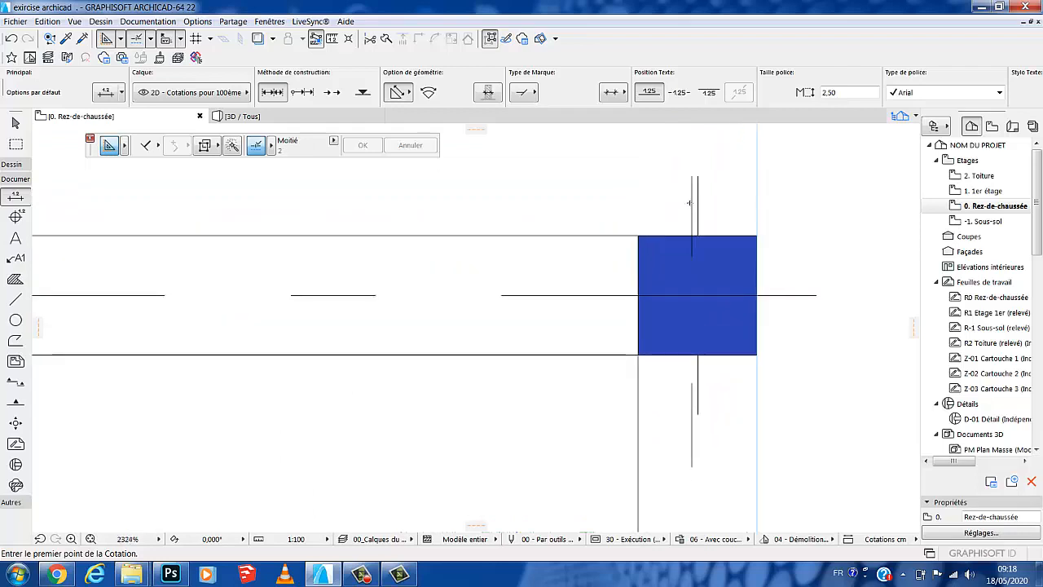
{"action": "scroll", "coordinate": [755, 295], "scroll_direction": "down", "scroll_amount": 9}
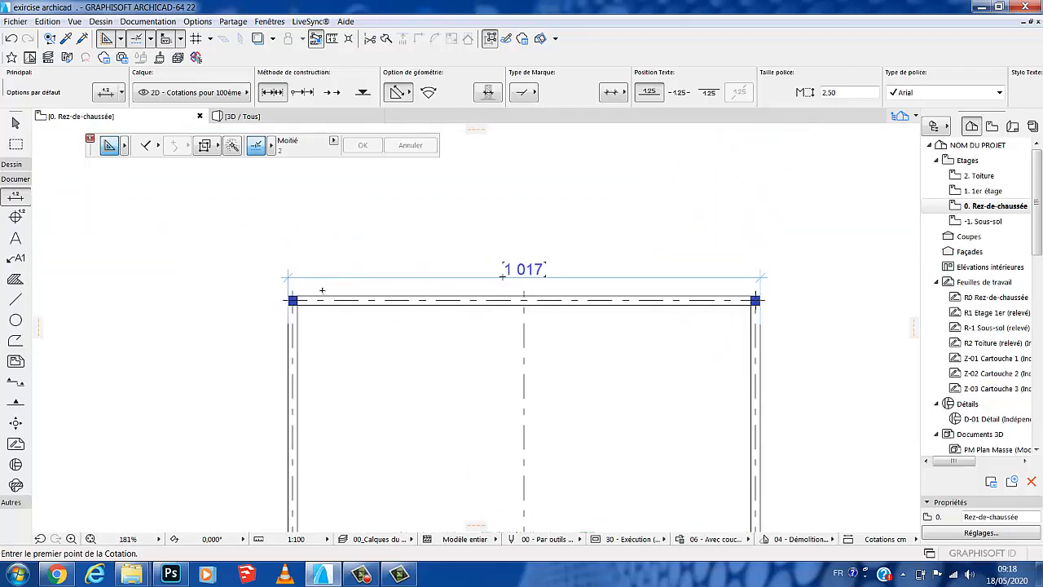
{"action": "scroll", "coordinate": [309, 285], "scroll_direction": "up", "scroll_amount": 2}
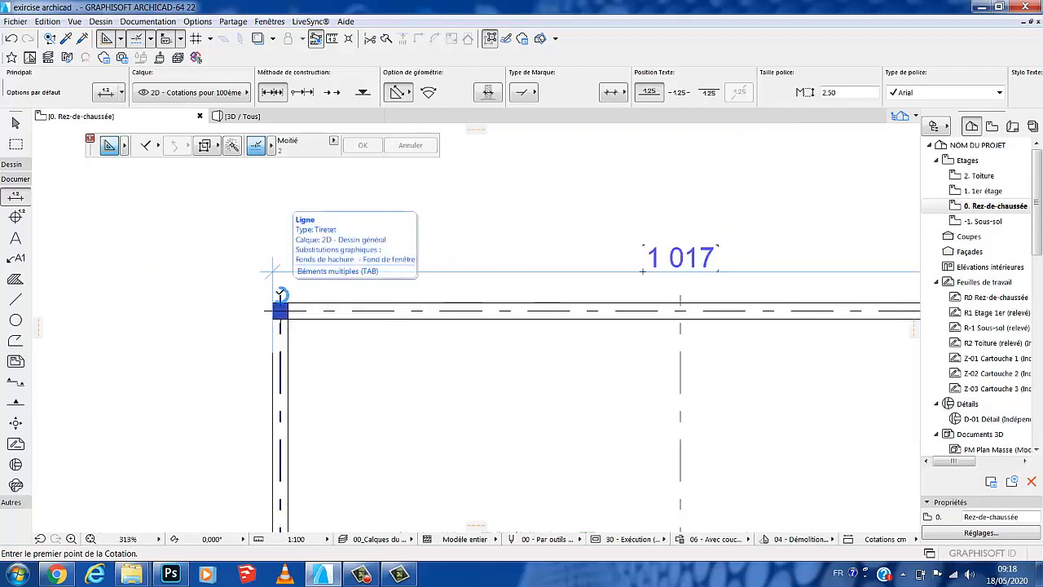
{"action": "left_click", "coordinate": [280, 308]}
{"action": "scroll", "coordinate": [281, 306], "scroll_direction": "down", "scroll_amount": 2}
{"action": "middle_click_drag", "start_coordinate": [522, 320], "coordinate": [463, 317]}
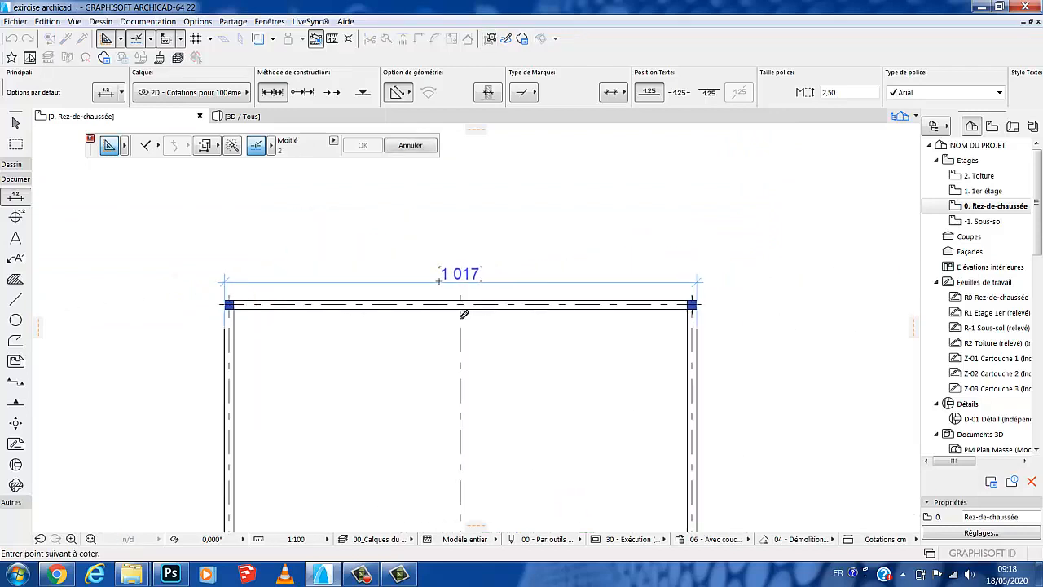
{"action": "middle_click_drag", "start_coordinate": [243, 290], "coordinate": [360, 312]}
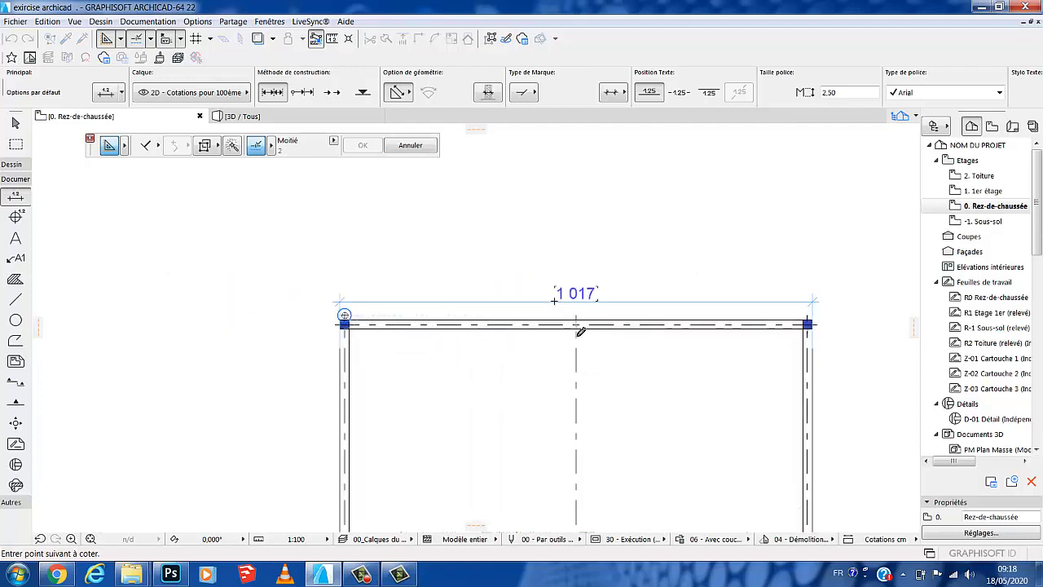
{"action": "scroll", "coordinate": [652, 328], "scroll_direction": "up", "scroll_amount": 1}
{"action": "scroll", "coordinate": [583, 303], "scroll_direction": "up", "scroll_amount": 2}
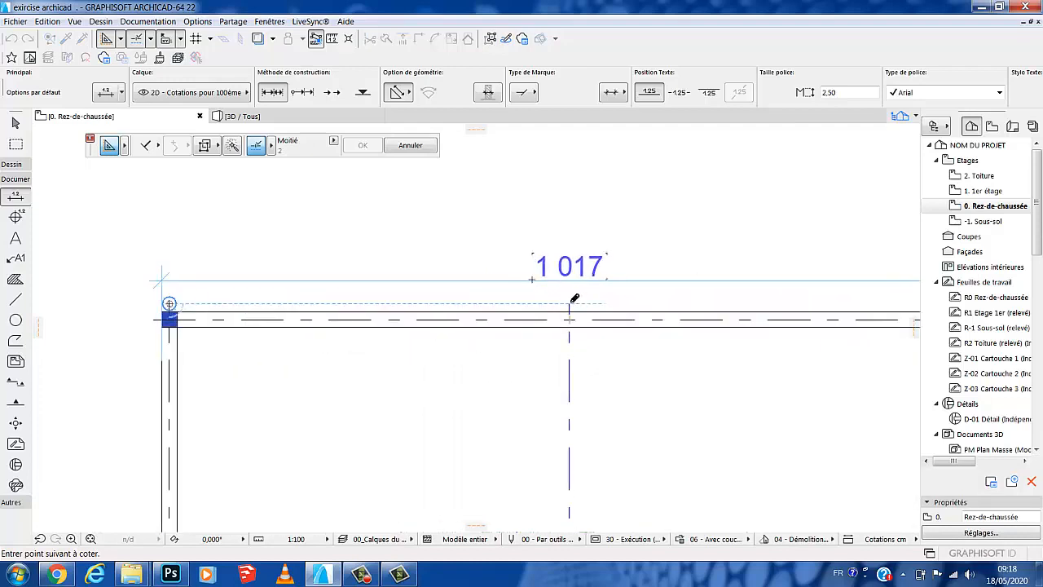
{"action": "left_click", "coordinate": [570, 306]}
{"action": "scroll", "coordinate": [586, 318], "scroll_direction": "down", "scroll_amount": 2}
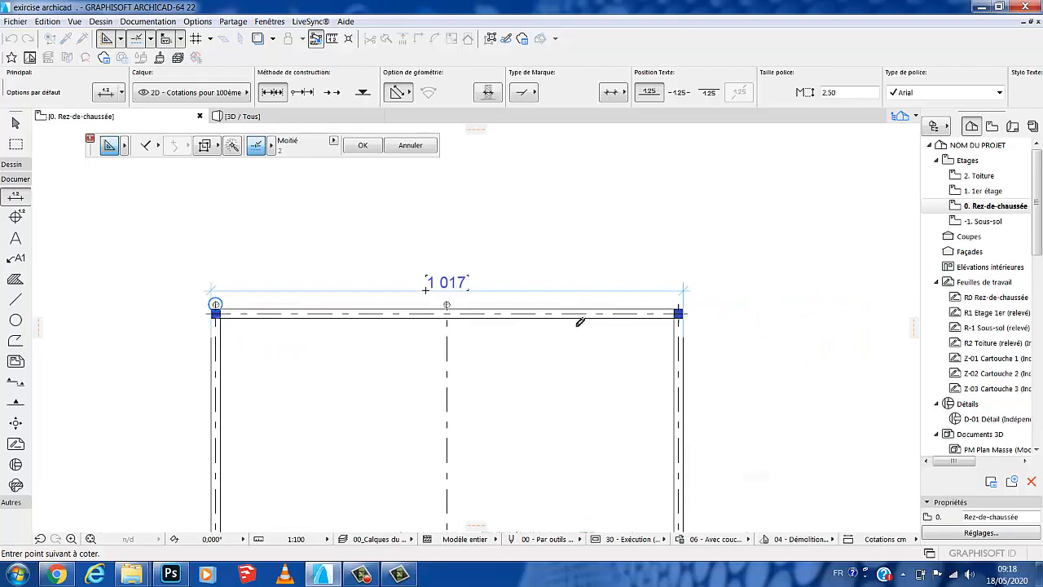
{"action": "key", "text": "Escape"}
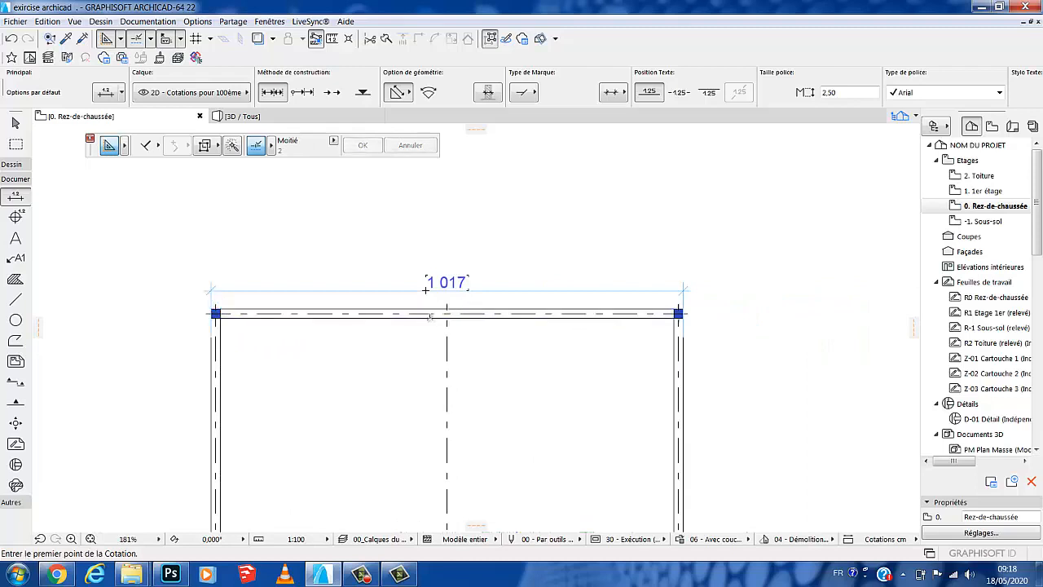
Step: Dimension the spacings between the left, central and right vertical axis lines in one chain, placing it between the upper wall and the overall dimension
{"action": "middle_click_drag", "start_coordinate": [329, 310], "coordinate": [386, 298]}
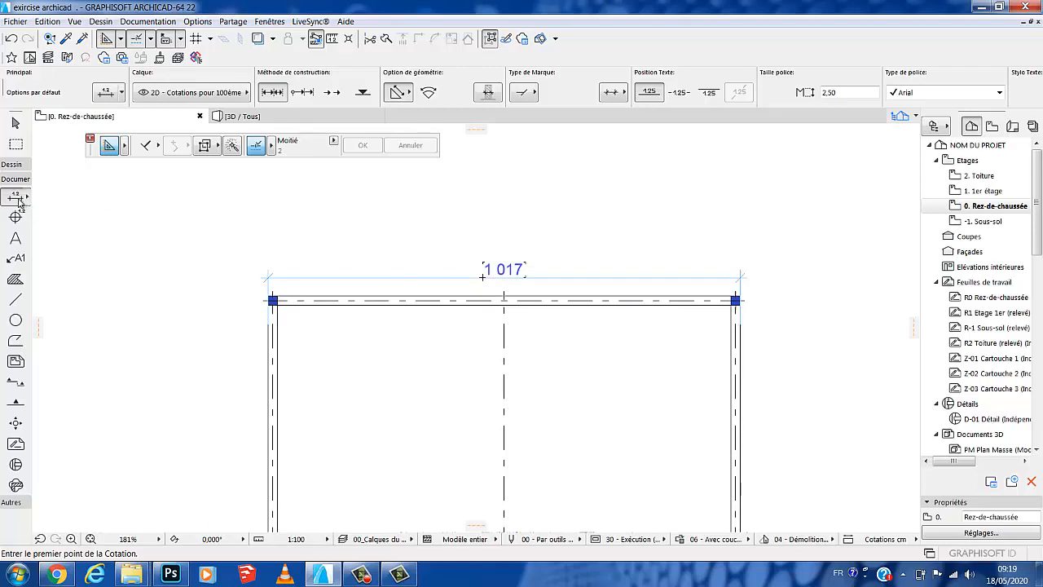
{"action": "scroll", "coordinate": [255, 262], "scroll_direction": "up", "scroll_amount": 8}
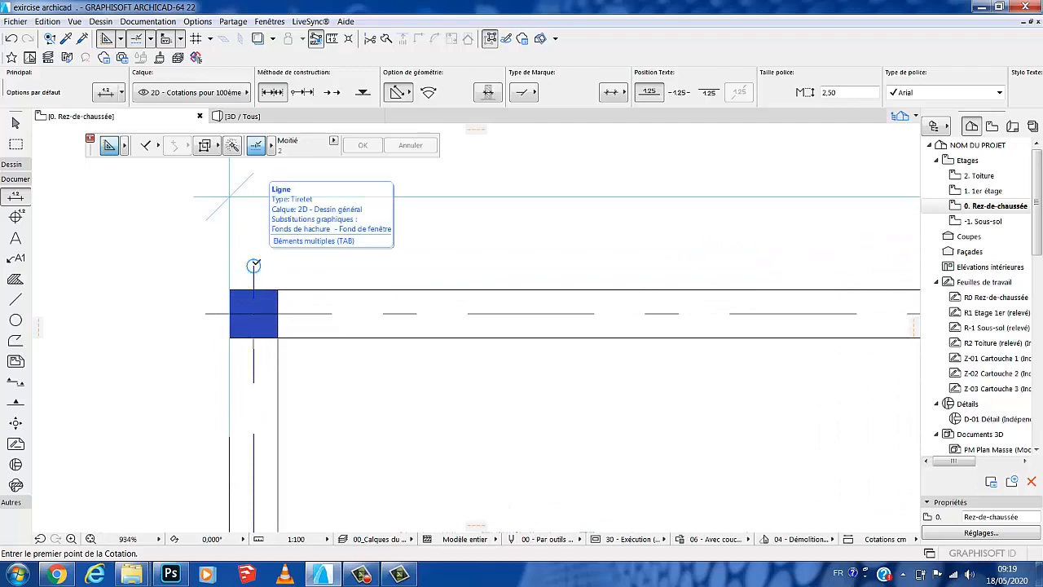
{"action": "left_click", "coordinate": [253, 264]}
{"action": "scroll", "coordinate": [205, 304], "scroll_direction": "down", "scroll_amount": 3}
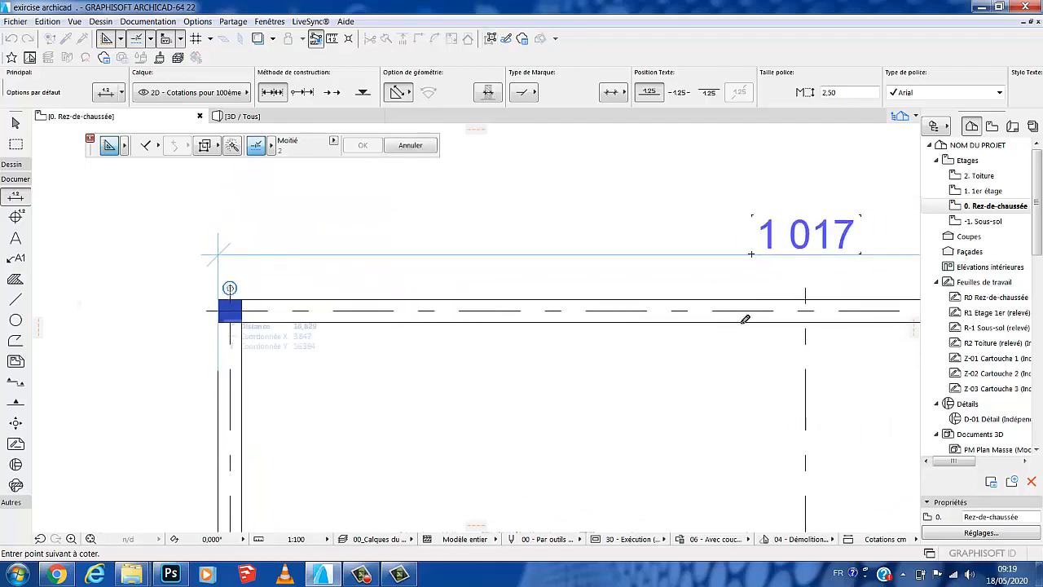
{"action": "left_click", "coordinate": [805, 287]}
{"action": "scroll", "coordinate": [399, 280], "scroll_direction": "down", "scroll_amount": 3}
{"action": "scroll", "coordinate": [749, 281], "scroll_direction": "up", "scroll_amount": 5}
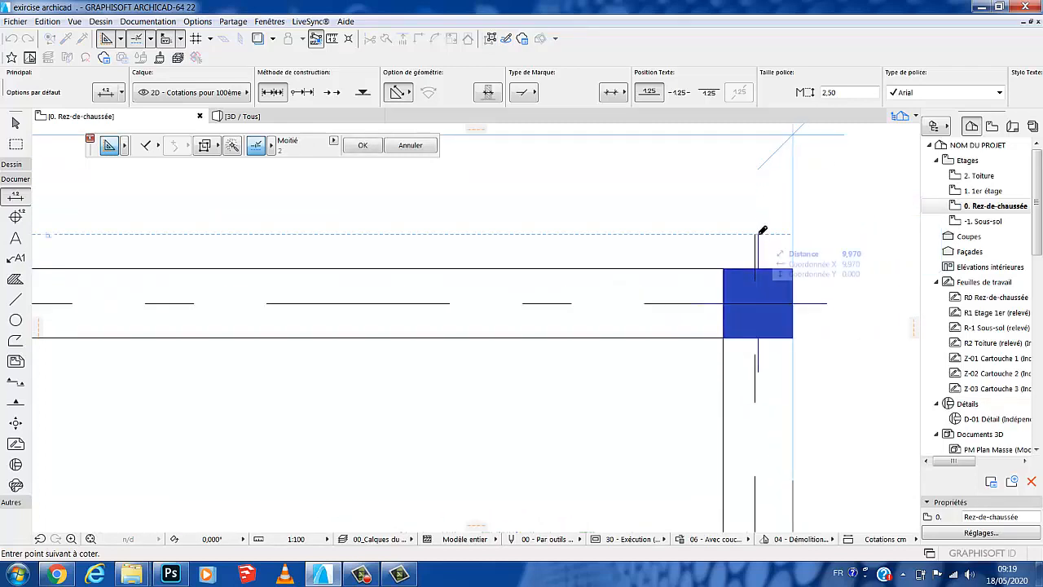
{"action": "scroll", "coordinate": [762, 230], "scroll_direction": "up", "scroll_amount": 3}
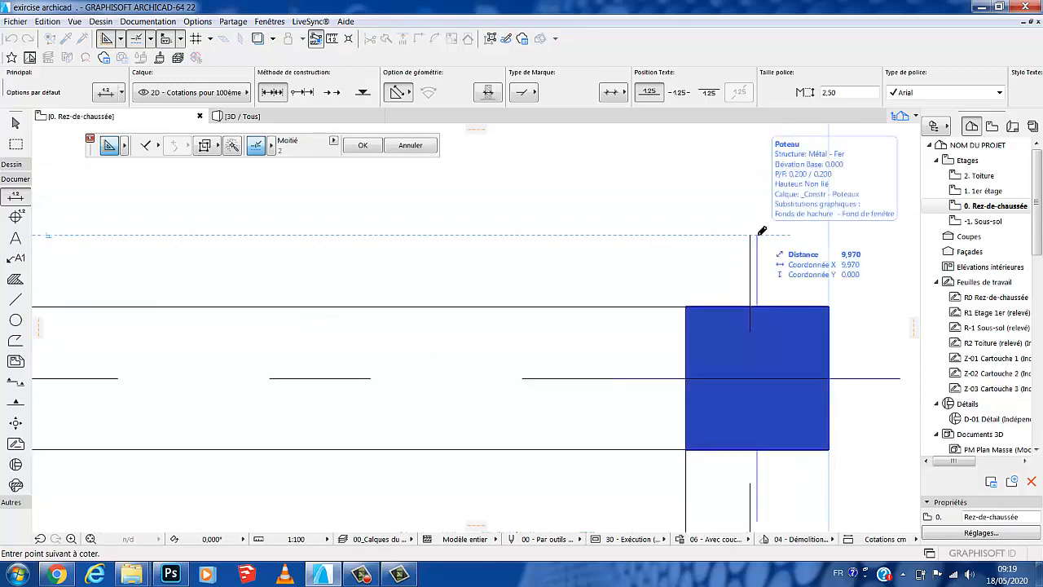
{"action": "scroll", "coordinate": [749, 233], "scroll_direction": "down", "scroll_amount": 5}
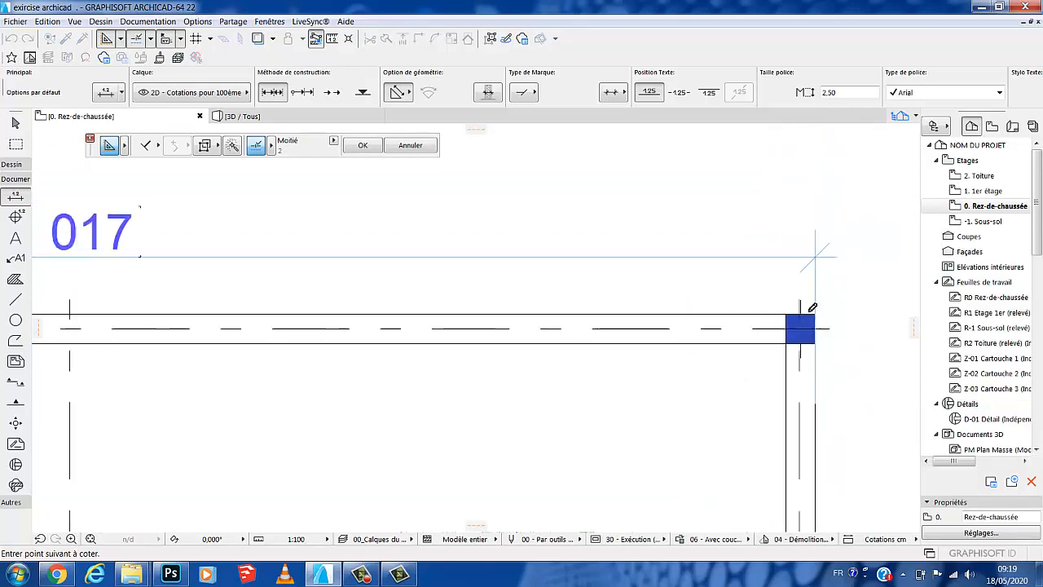
{"action": "middle_click_drag", "start_coordinate": [500, 290], "coordinate": [658, 311]}
{"action": "double_click", "coordinate": [581, 312]}
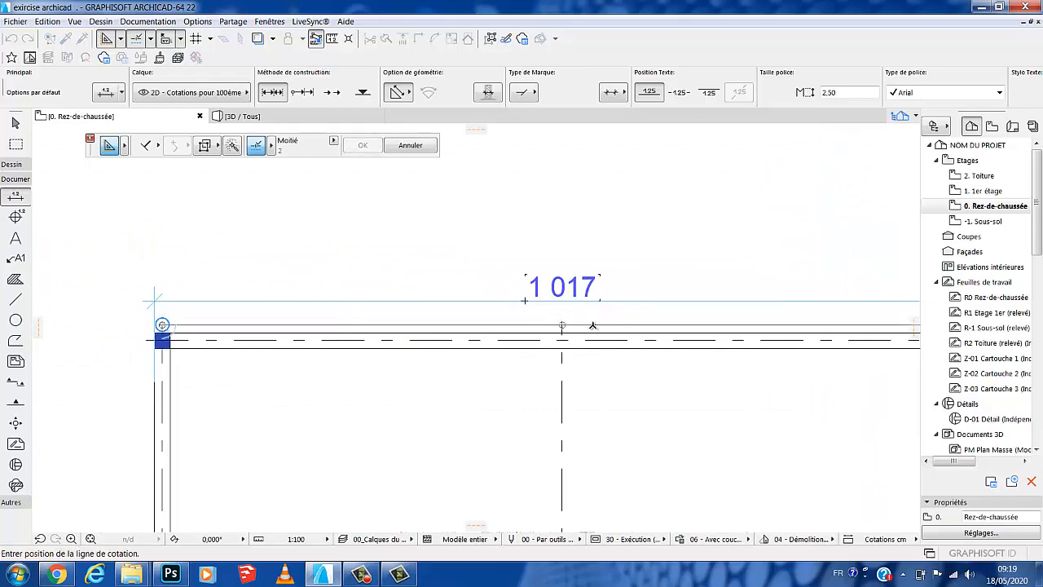
{"action": "left_click", "coordinate": [592, 324]}
{"action": "scroll", "coordinate": [619, 325], "scroll_direction": "down", "scroll_amount": 2}
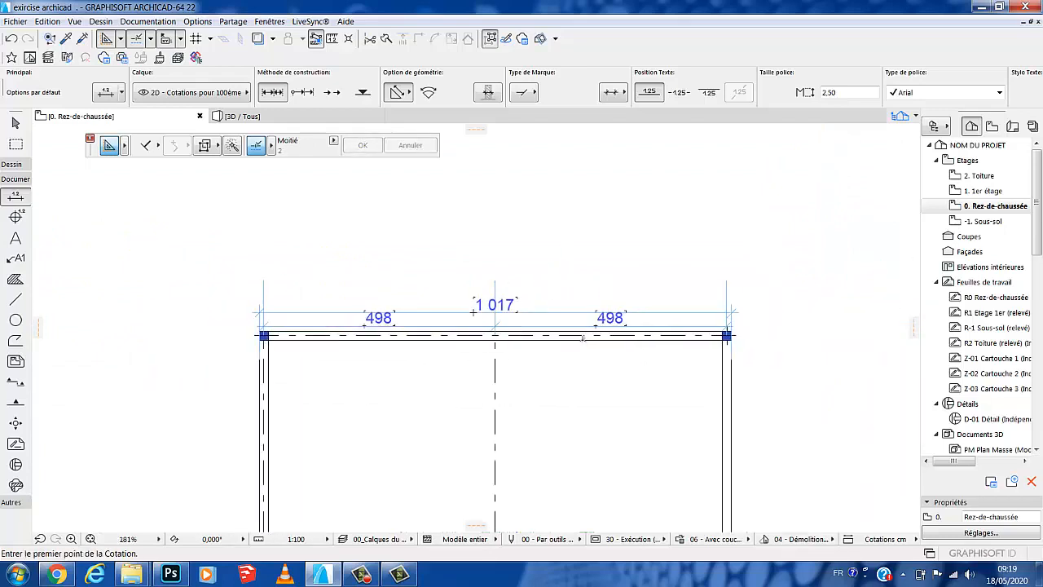
Step: Examine how the right vertical axis line lines up with the centre line of the upper-right corner column
{"action": "scroll", "coordinate": [725, 341], "scroll_direction": "up", "scroll_amount": 9}
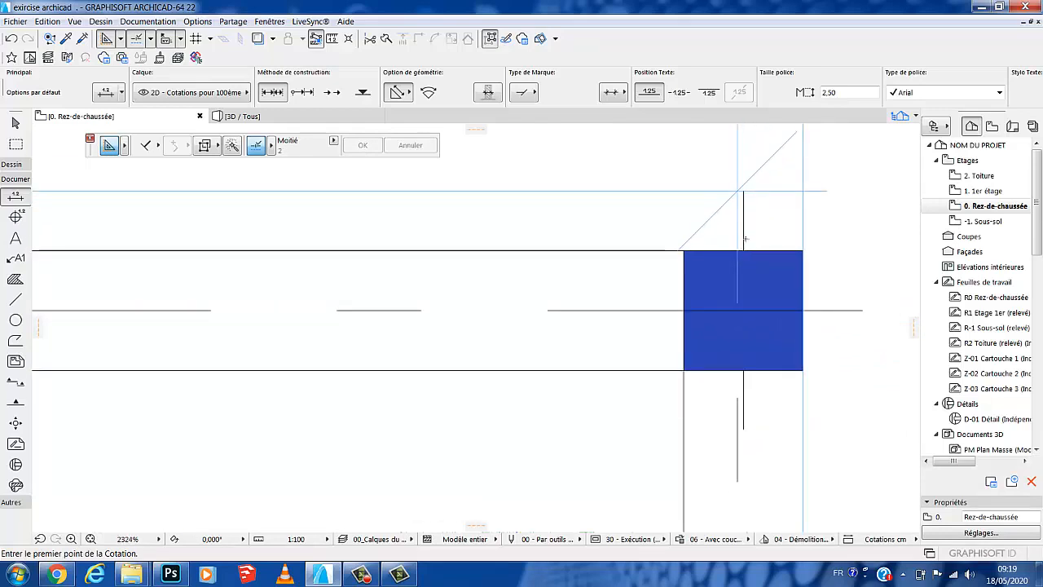
{"action": "scroll", "coordinate": [743, 238], "scroll_direction": "down", "scroll_amount": 3}
{"action": "key", "text": "Escape"}
{"action": "left_click", "coordinate": [742, 346]}
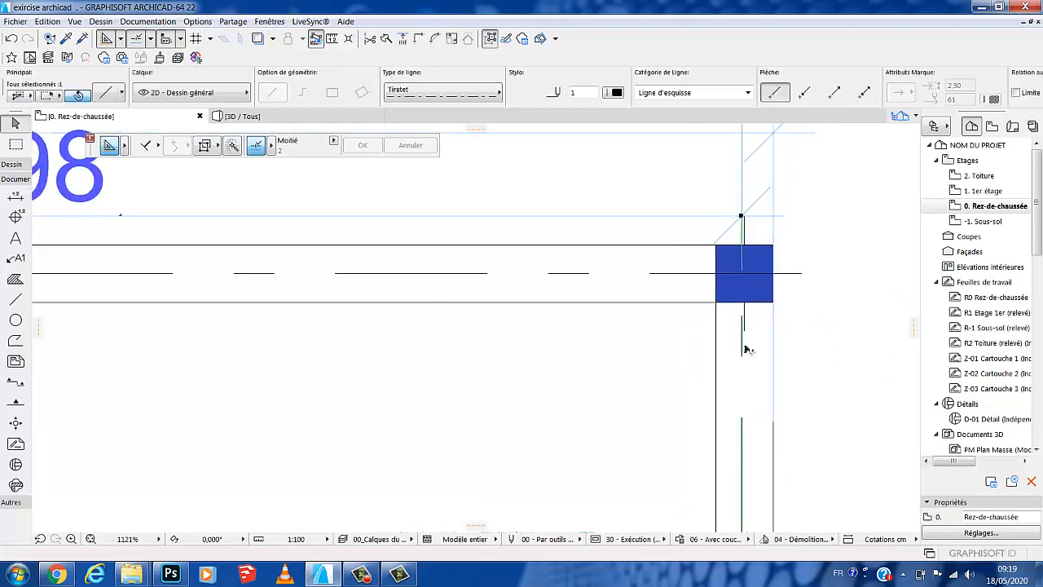
{"action": "scroll", "coordinate": [753, 259], "scroll_direction": "up", "scroll_amount": 2}
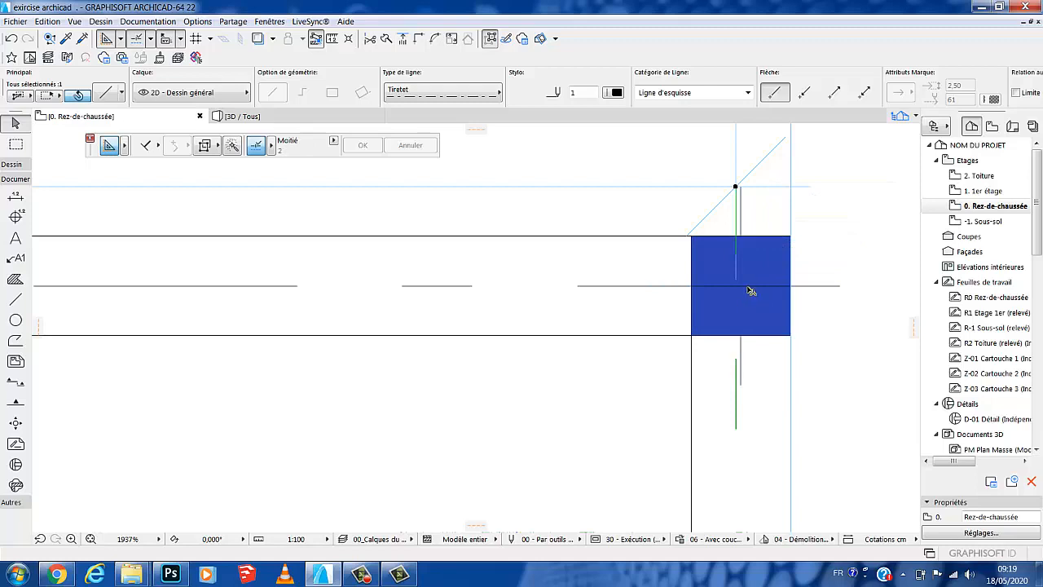
{"action": "key", "text": "Escape"}
{"action": "scroll", "coordinate": [752, 295], "scroll_direction": "down", "scroll_amount": 2}
{"action": "scroll", "coordinate": [754, 281], "scroll_direction": "down", "scroll_amount": 1}
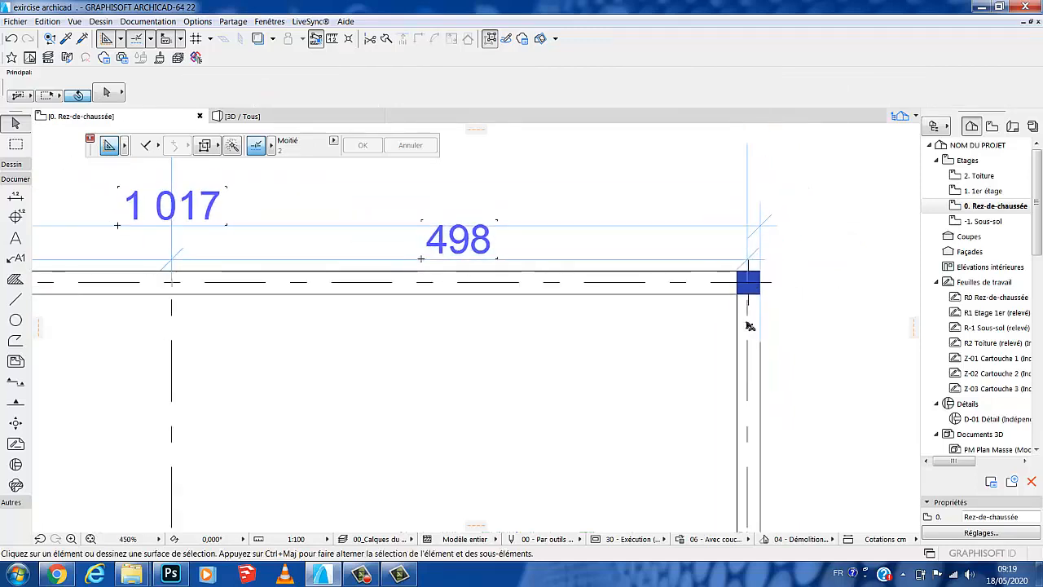
{"action": "scroll", "coordinate": [749, 302], "scroll_direction": "up", "scroll_amount": 3}
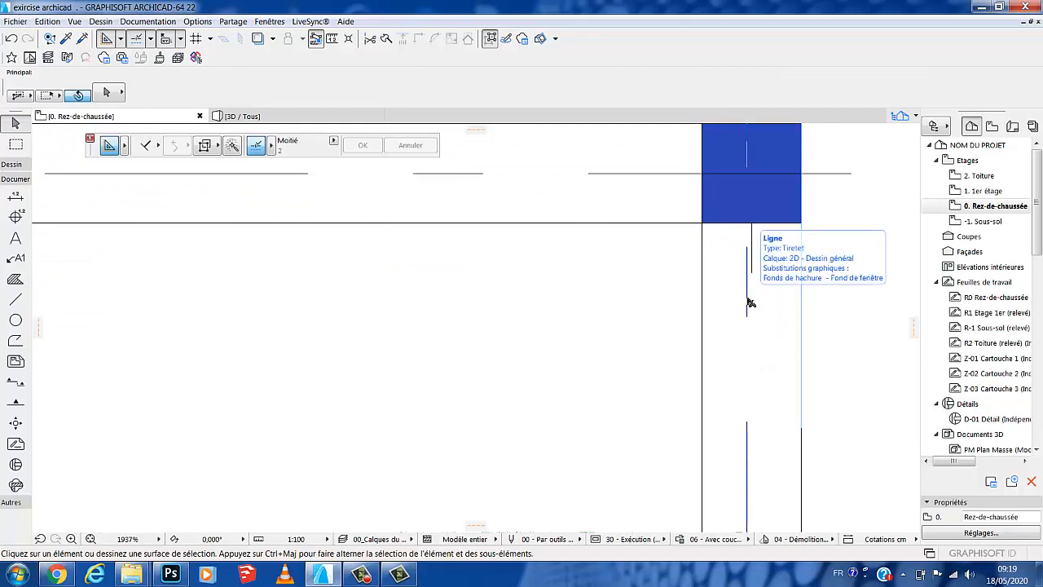
{"action": "scroll", "coordinate": [750, 303], "scroll_direction": "down", "scroll_amount": 2}
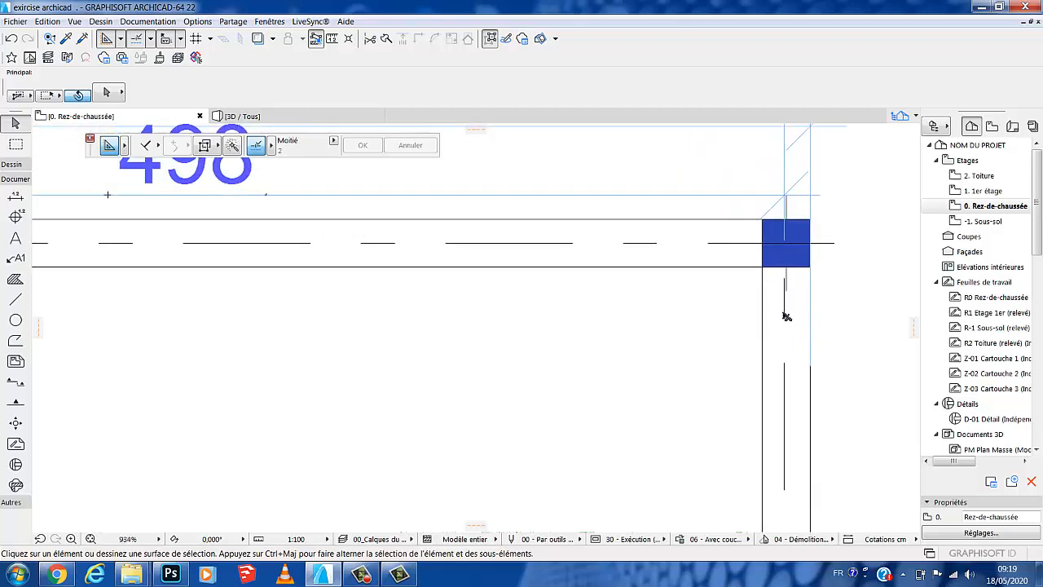
{"action": "left_click", "coordinate": [784, 316]}
{"action": "left_click", "coordinate": [848, 247]}
{"action": "scroll", "coordinate": [778, 326], "scroll_direction": "up", "scroll_amount": 5}
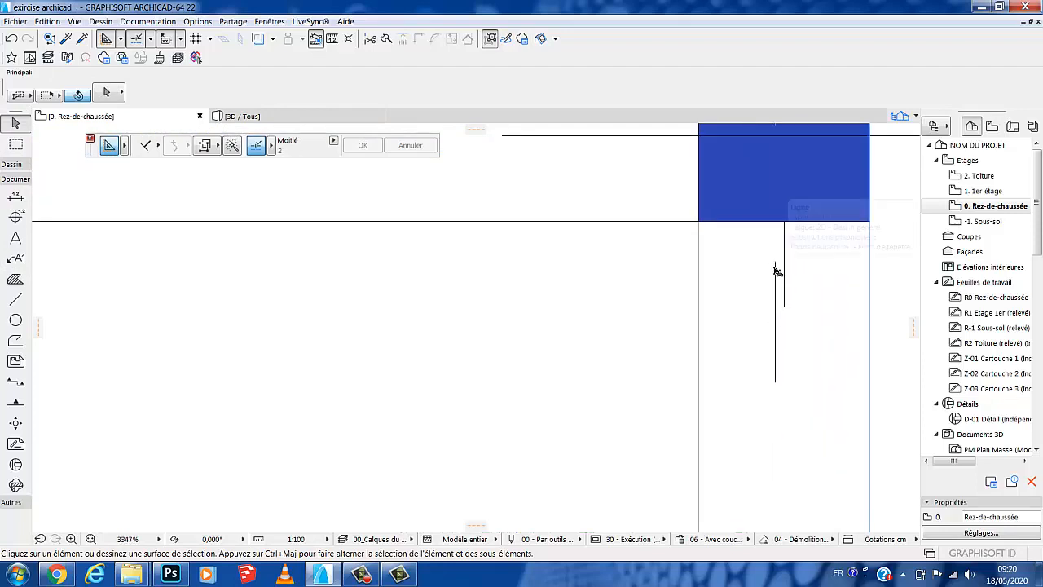
{"action": "scroll", "coordinate": [772, 272], "scroll_direction": "up", "scroll_amount": 3}
{"action": "scroll", "coordinate": [770, 272], "scroll_direction": "down", "scroll_amount": 4}
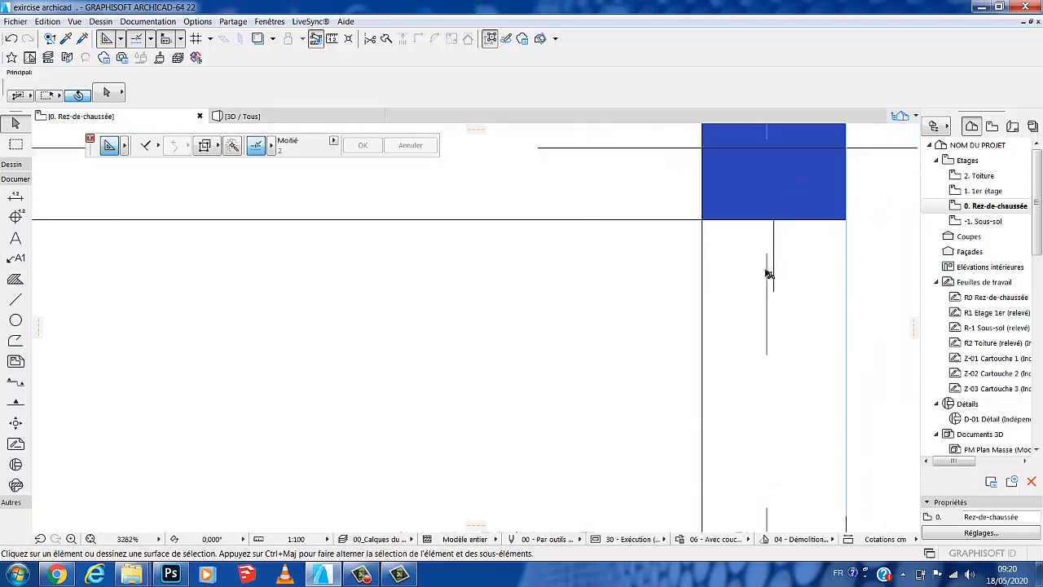
{"action": "left_click", "coordinate": [789, 291]}
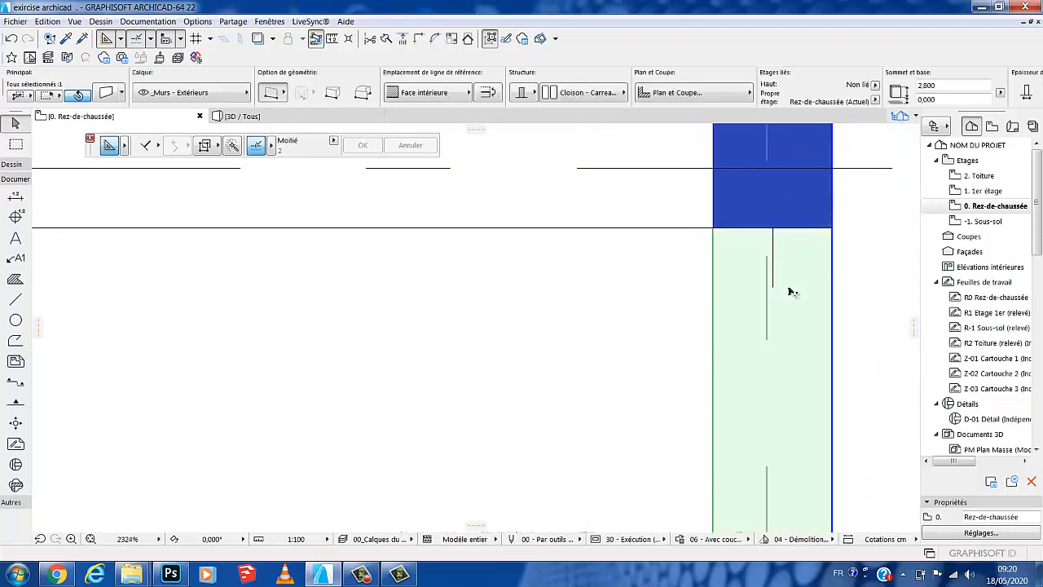
{"action": "left_click", "coordinate": [695, 270]}
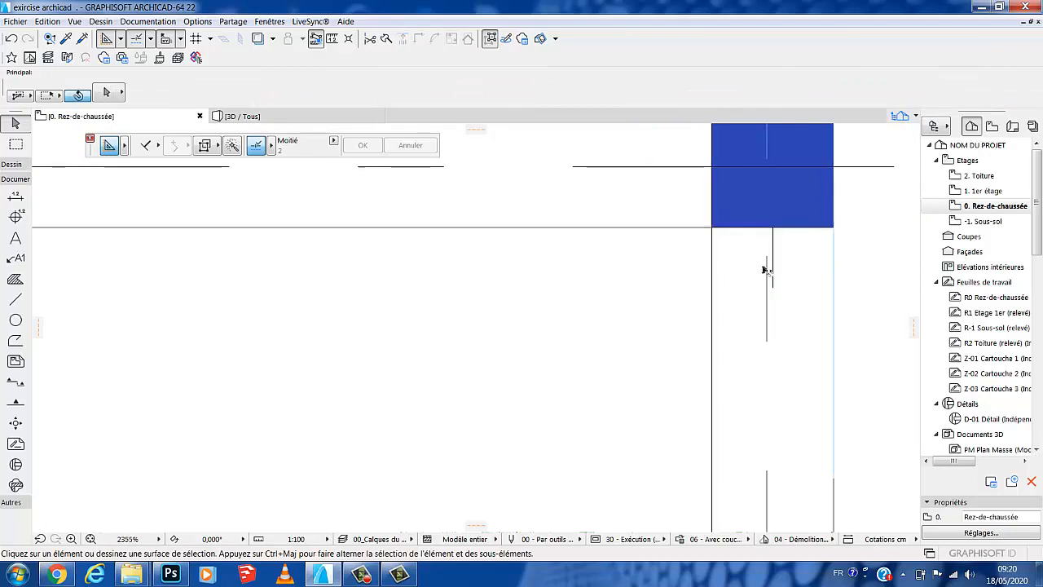
{"action": "scroll", "coordinate": [770, 264], "scroll_direction": "up", "scroll_amount": 2}
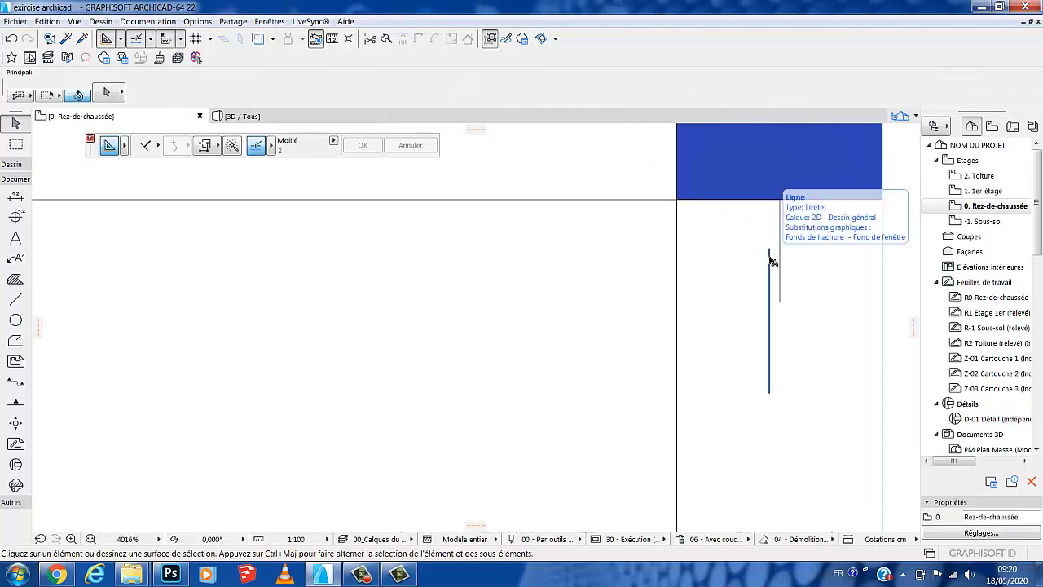
Step: Translate the right vertical axis line 0,010 horizontally from its upper end onto the centre line of the upper-right corner column
{"action": "left_click", "coordinate": [771, 261]}
{"action": "scroll", "coordinate": [772, 334], "scroll_direction": "down", "scroll_amount": 6}
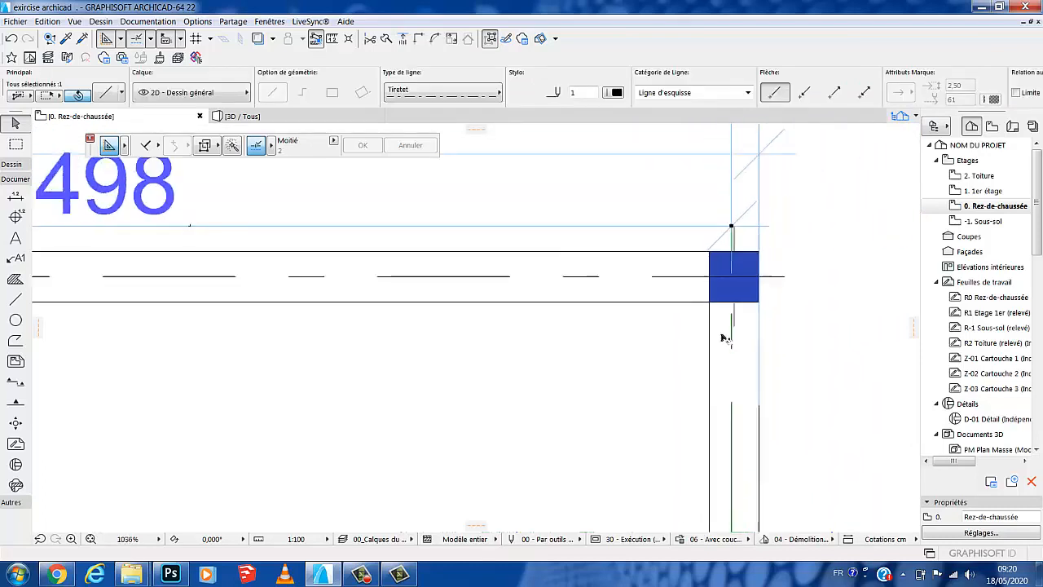
{"action": "scroll", "coordinate": [736, 337], "scroll_direction": "up", "scroll_amount": 3}
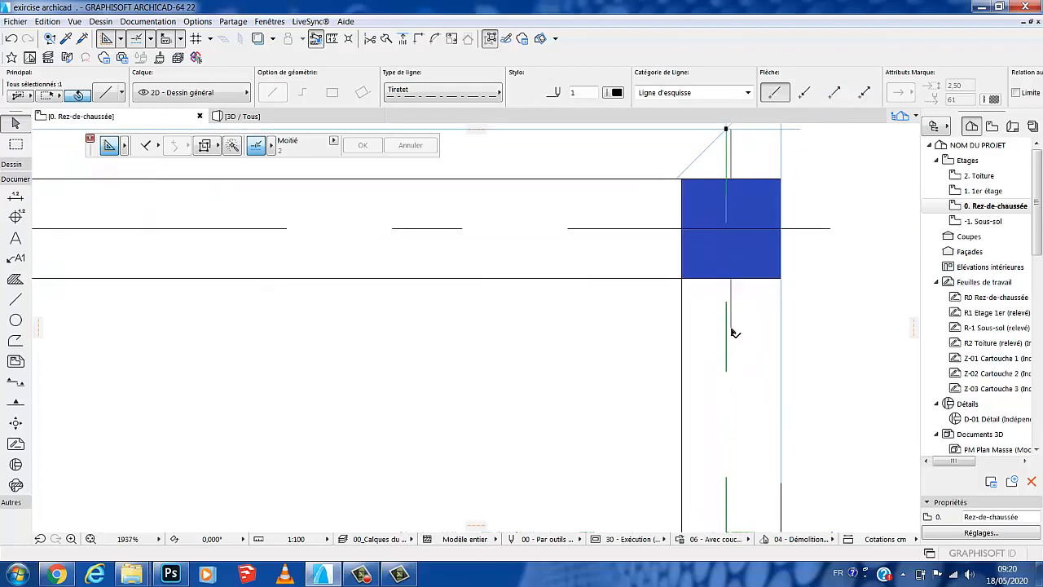
{"action": "scroll", "coordinate": [732, 332], "scroll_direction": "down", "scroll_amount": 2}
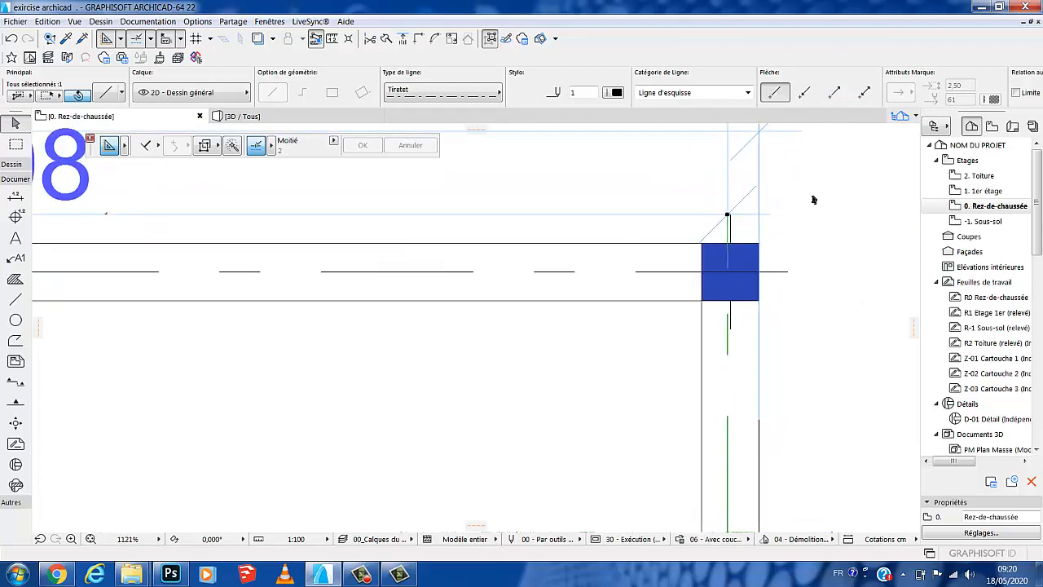
{"action": "right_click", "coordinate": [780, 197]}
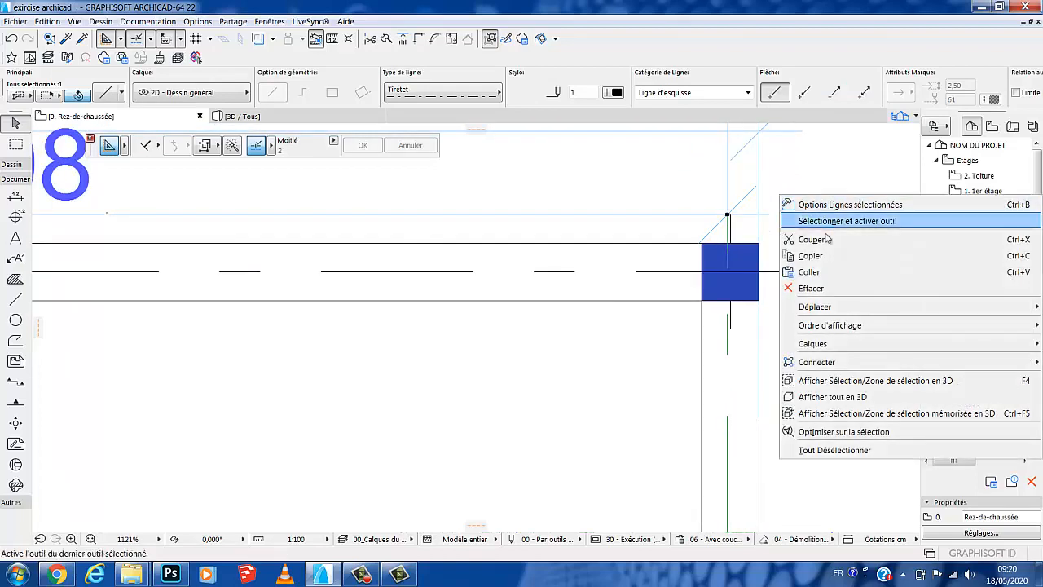
{"action": "mouse_move", "coordinate": [826, 307]}
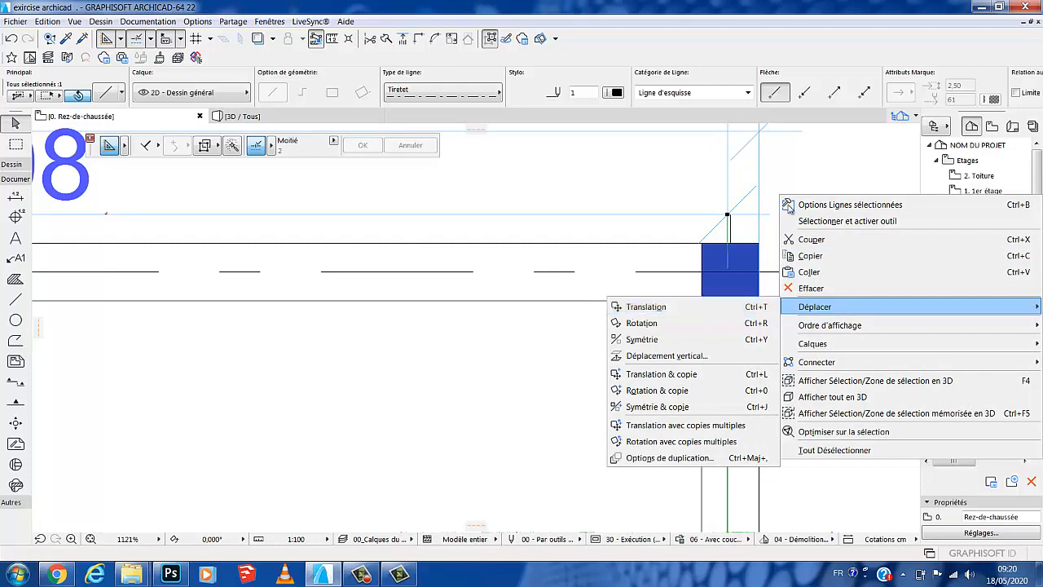
{"action": "left_click", "coordinate": [811, 140]}
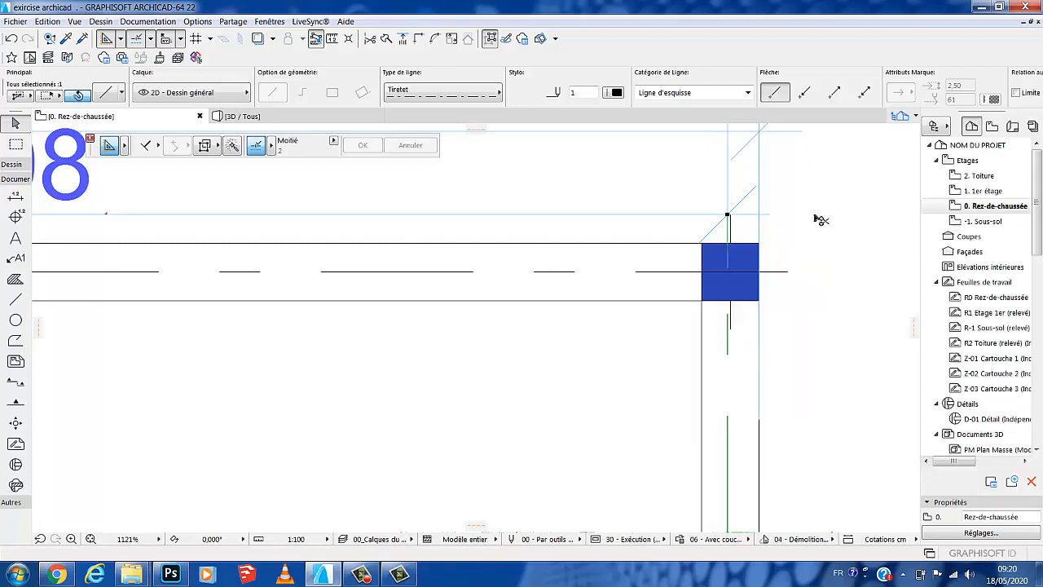
{"action": "key", "text": "ctrl+d"}
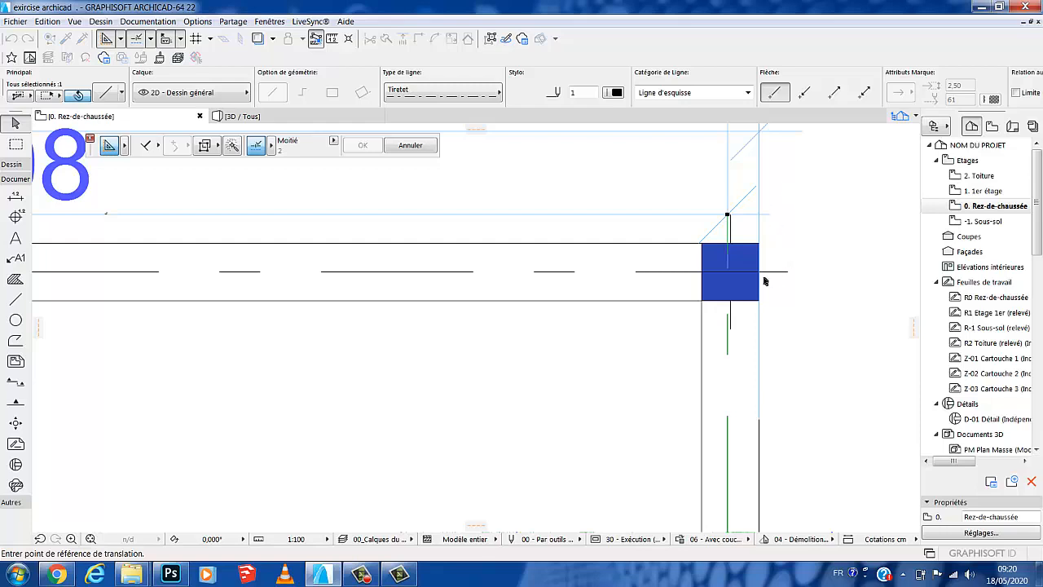
{"action": "scroll", "coordinate": [764, 278], "scroll_direction": "up", "scroll_amount": 2}
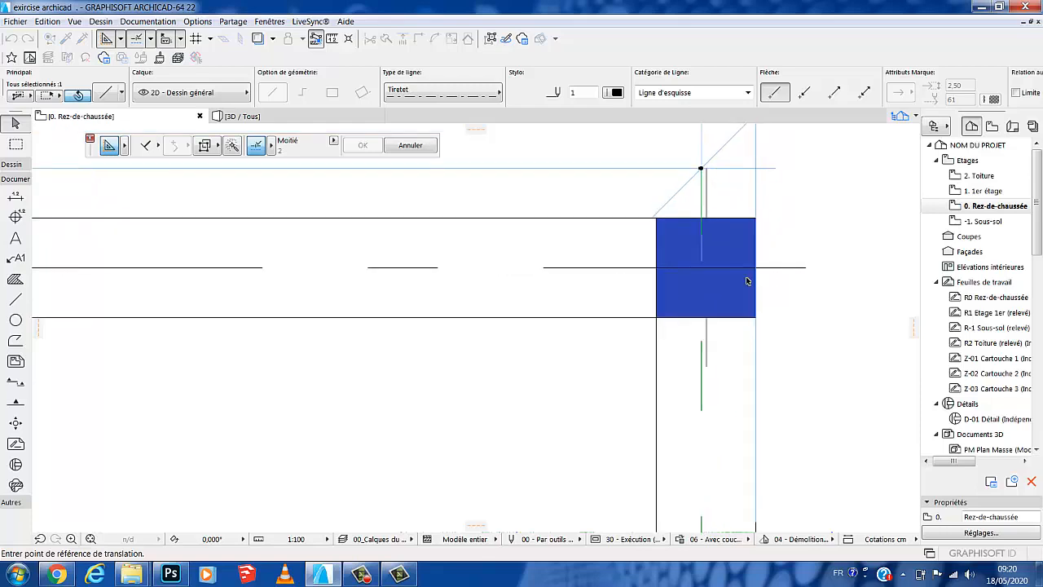
{"action": "left_click", "coordinate": [703, 171]}
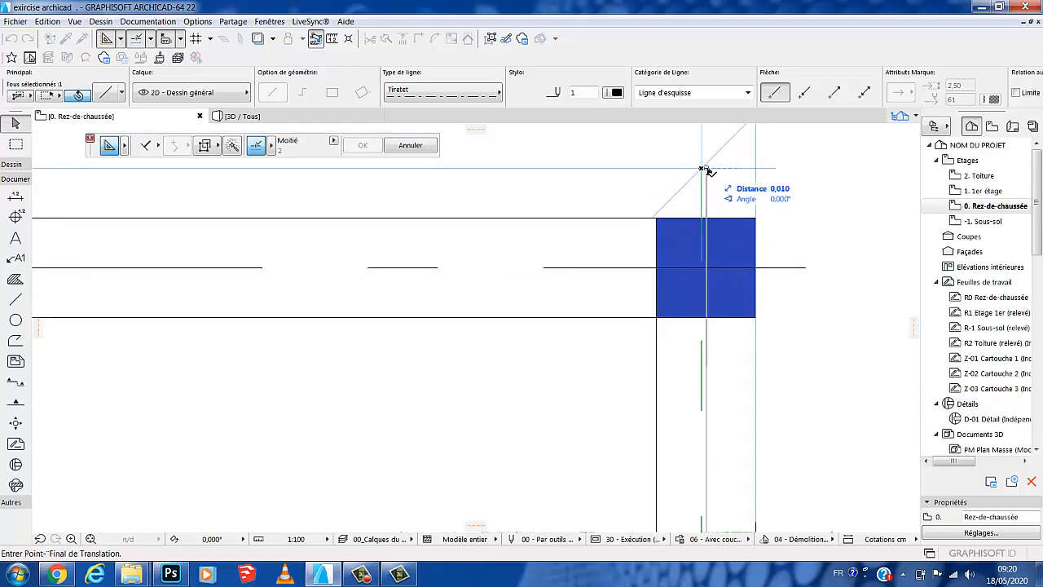
{"action": "left_click", "coordinate": [708, 172]}
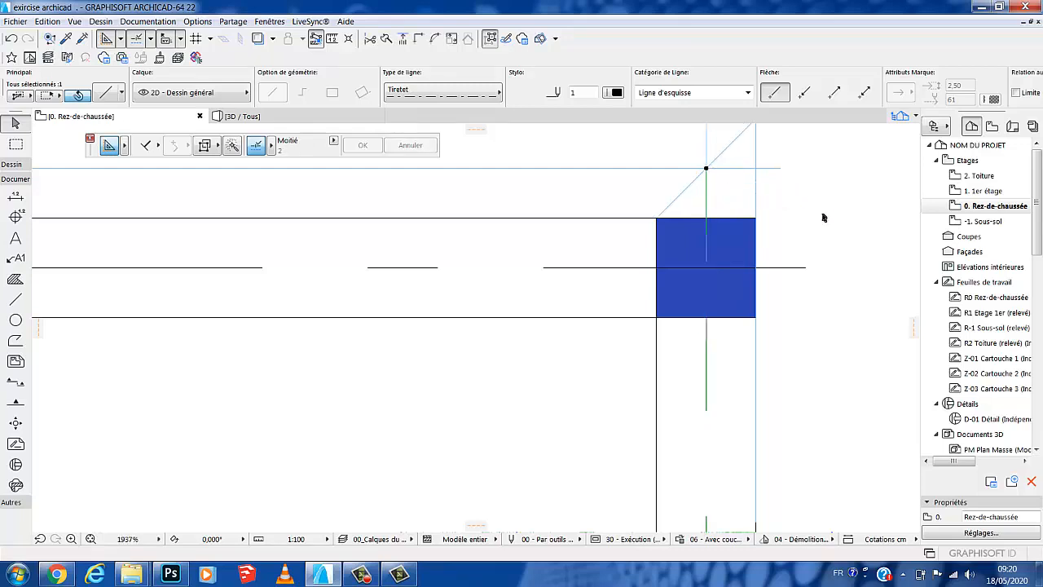
{"action": "scroll", "coordinate": [829, 226], "scroll_direction": "down", "scroll_amount": 6}
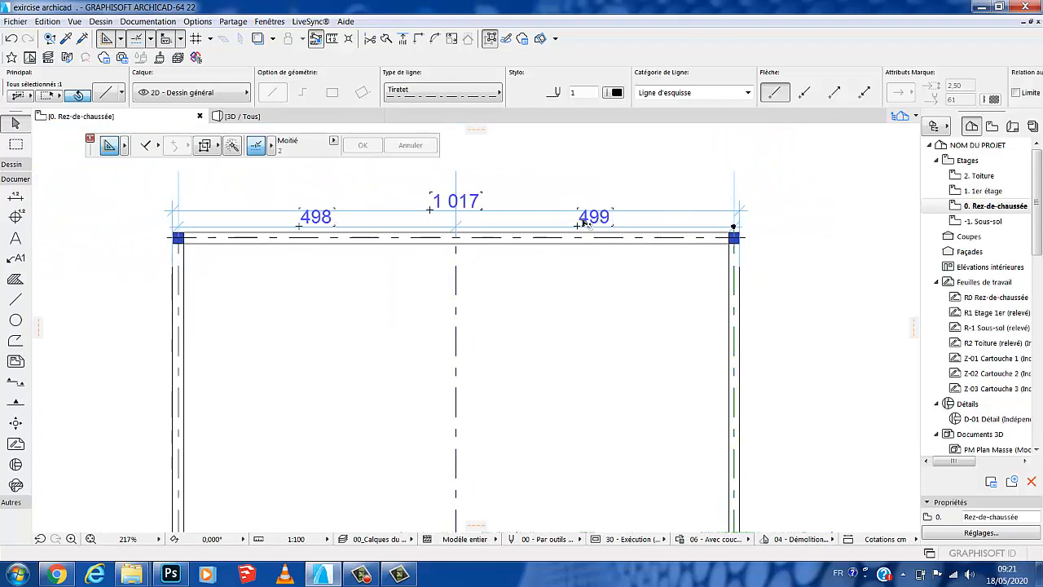
Step: Copy the upper wall's horizontal axis line 4 m straight down, using its left end as the reference point
{"action": "left_click", "coordinate": [606, 155]}
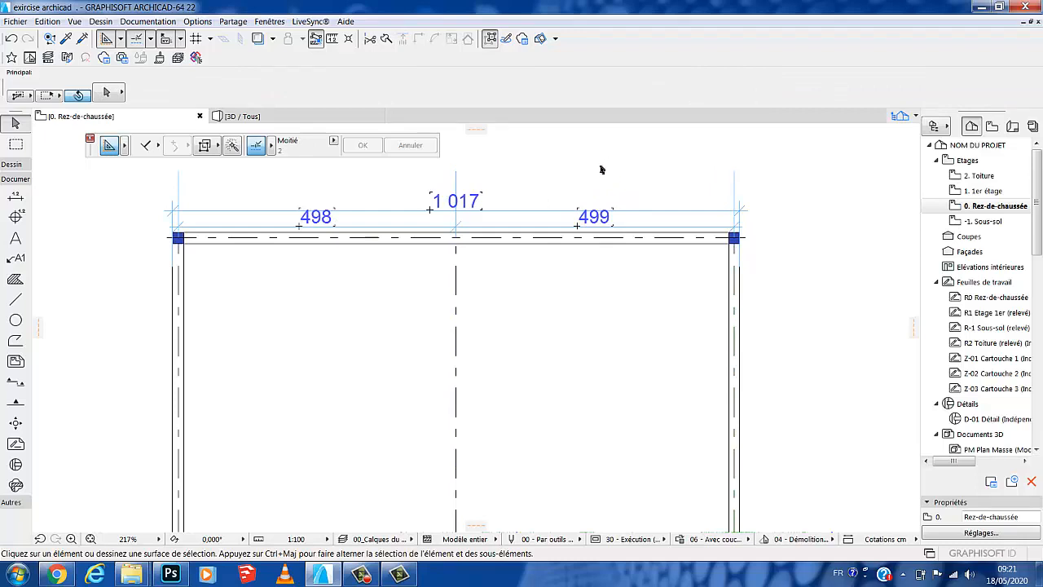
{"action": "scroll", "coordinate": [187, 240], "scroll_direction": "up", "scroll_amount": 5}
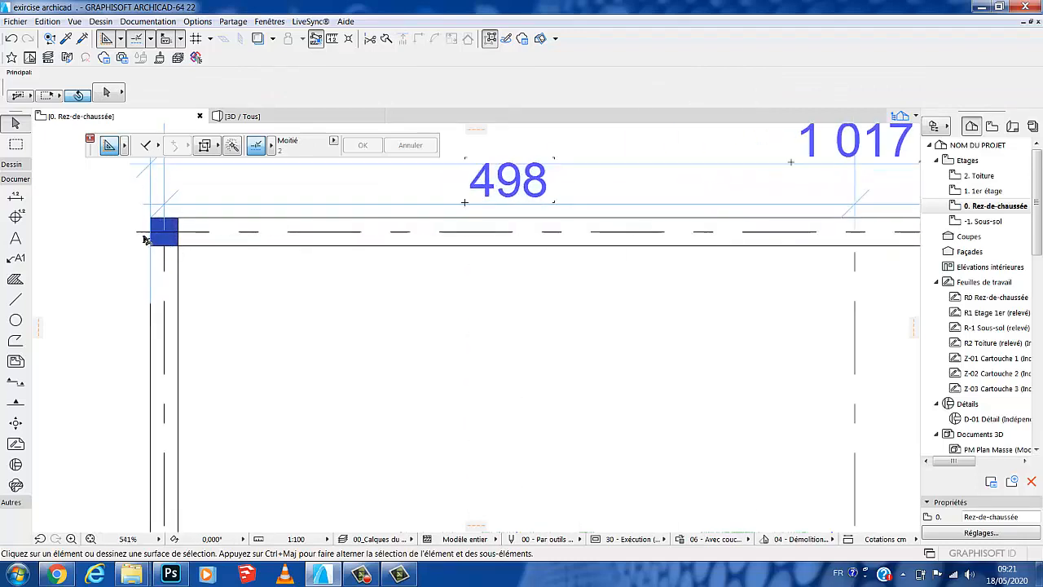
{"action": "left_click", "coordinate": [140, 236]}
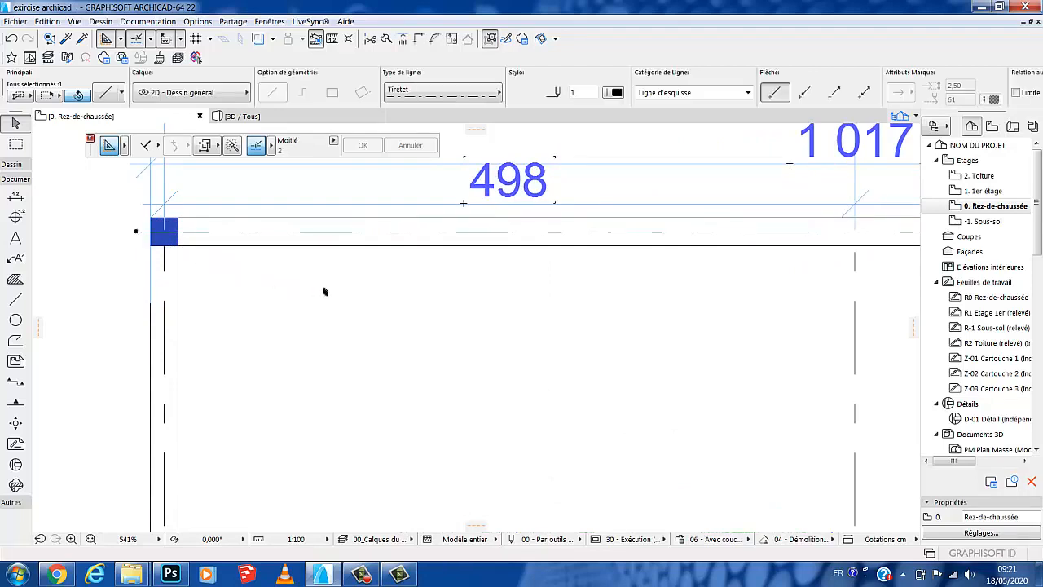
{"action": "scroll", "coordinate": [330, 289], "scroll_direction": "down", "scroll_amount": 3}
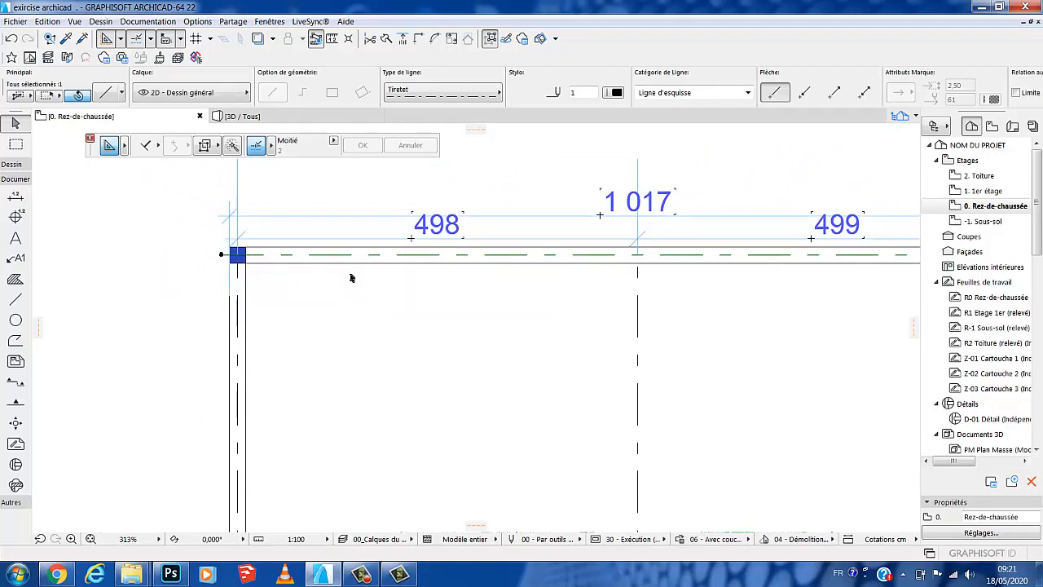
{"action": "key", "text": "ctrl+shift+d"}
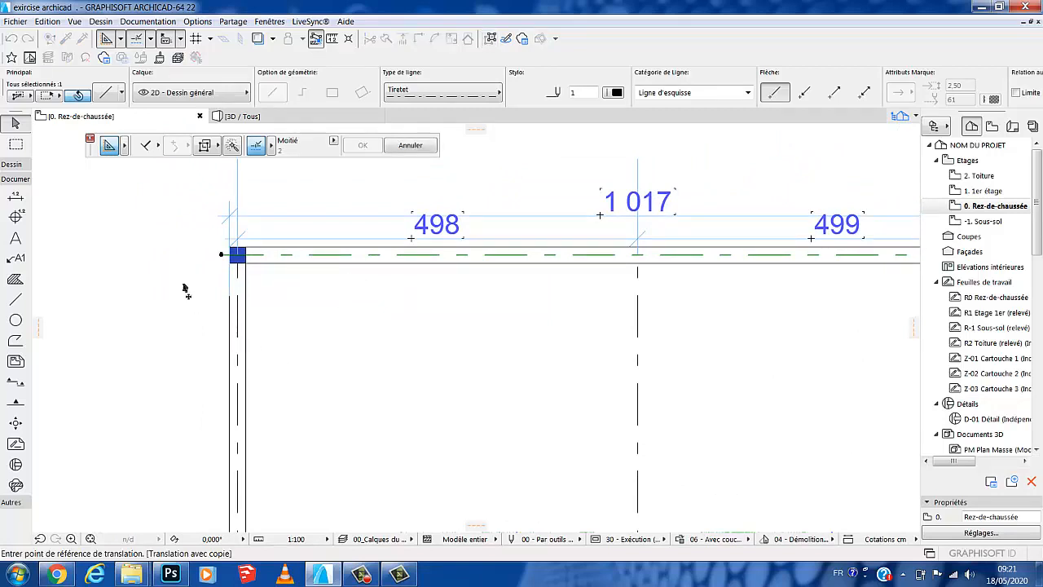
{"action": "left_click", "coordinate": [221, 256]}
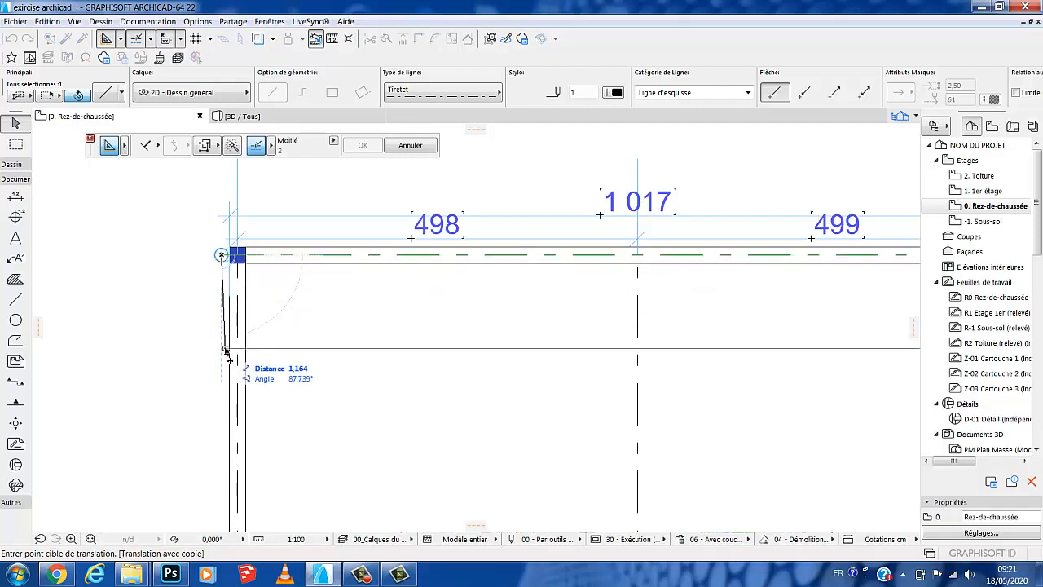
{"action": "key", "text": "Tab"}
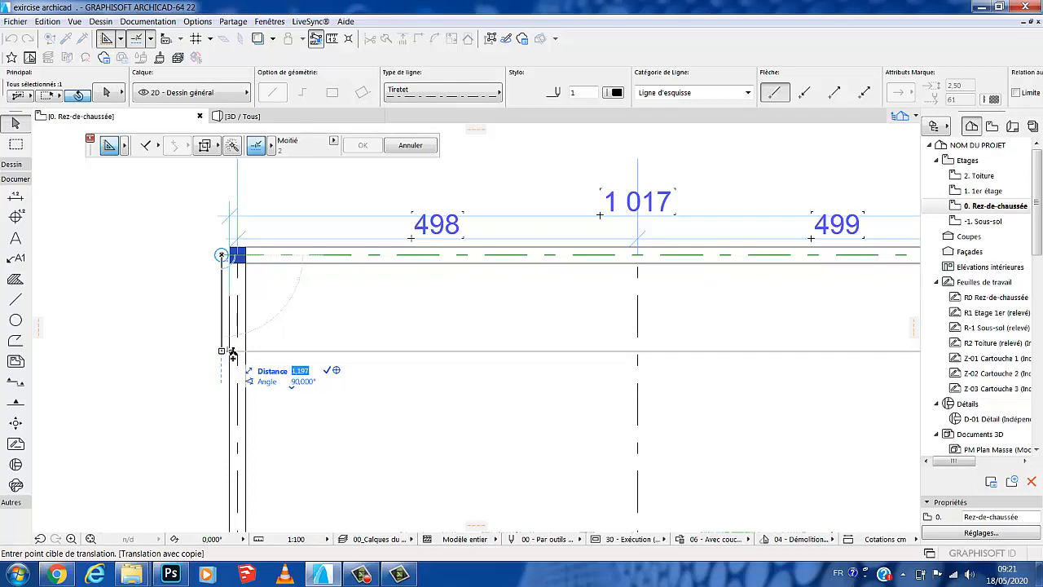
{"action": "type", "text": "4"}
{"action": "key", "text": "Return"}
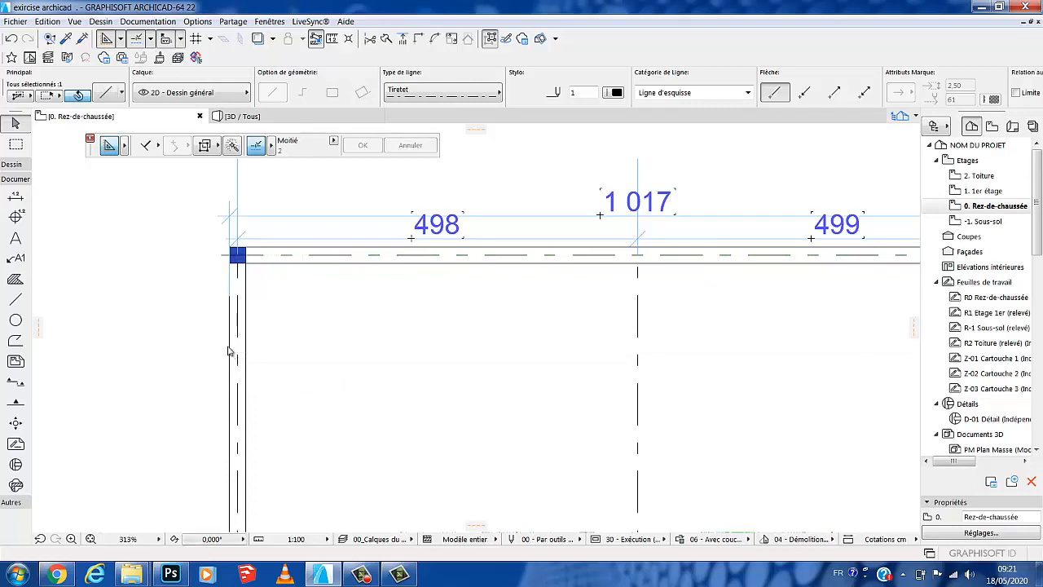
{"action": "scroll", "coordinate": [292, 313], "scroll_direction": "down", "scroll_amount": 2}
{"action": "scroll", "coordinate": [319, 293], "scroll_direction": "down", "scroll_amount": 3}
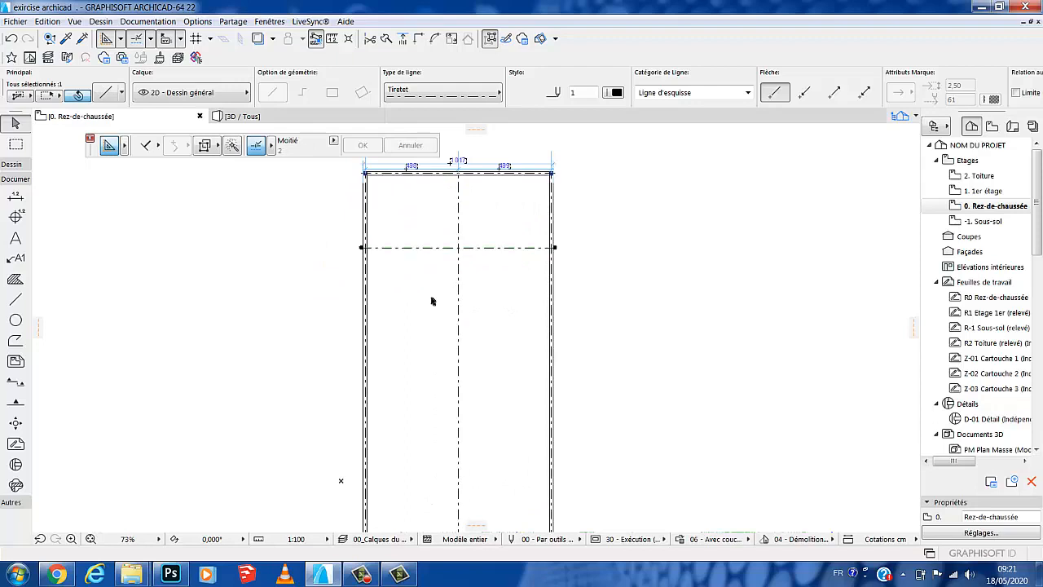
{"action": "scroll", "coordinate": [423, 253], "scroll_direction": "up", "scroll_amount": 5}
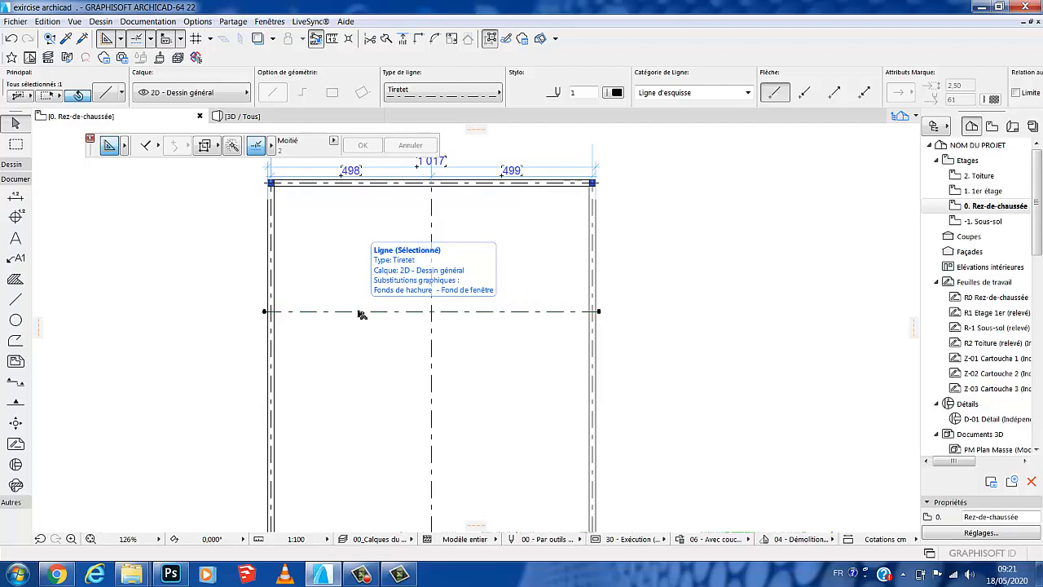
{"action": "left_click", "coordinate": [639, 262]}
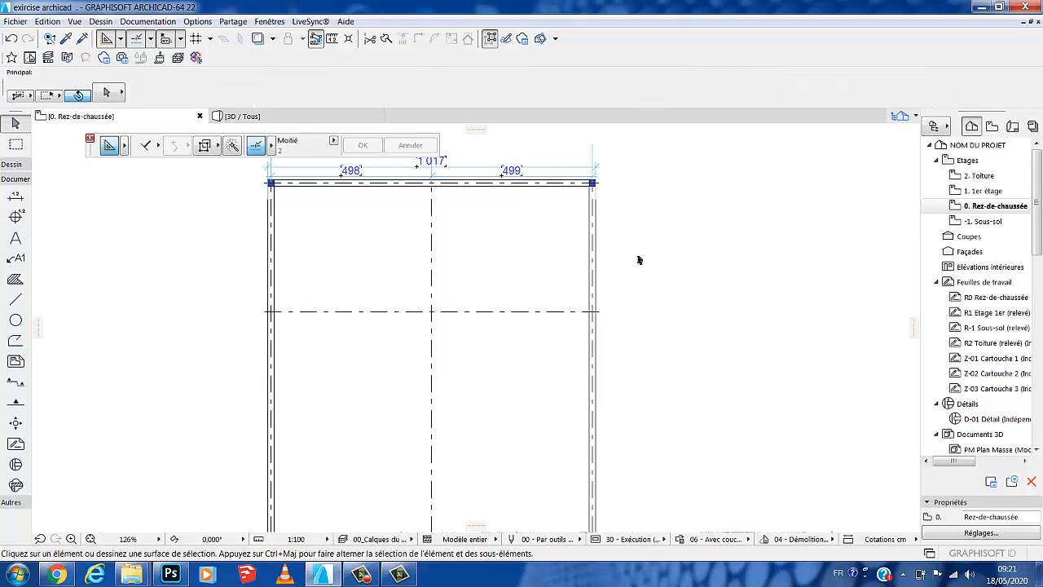
Step: Try copying the intermediate horizontal axis line 4,82 m straight down from its right end, and undo that copy
{"action": "left_click", "coordinate": [540, 309]}
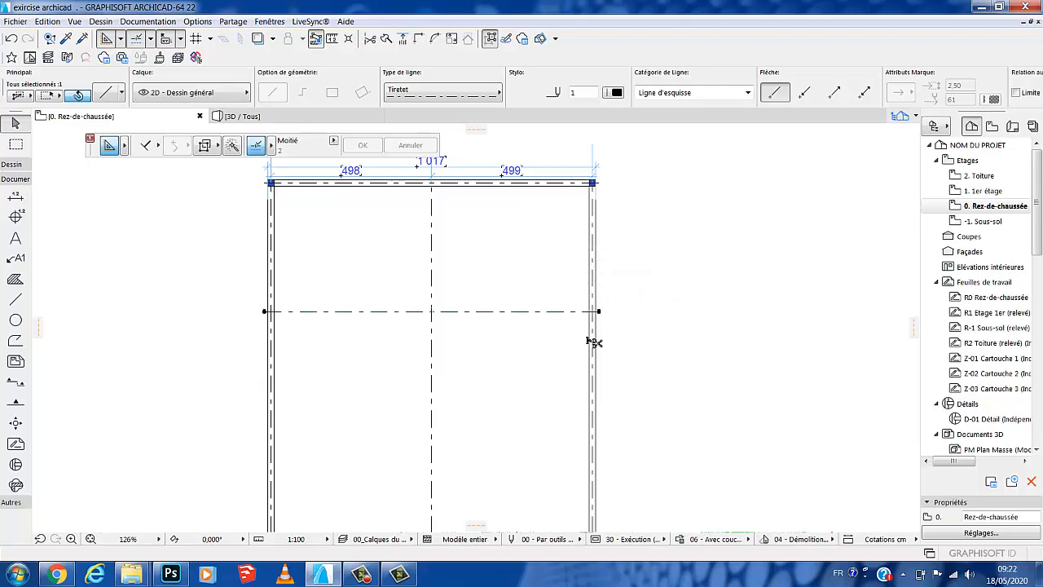
{"action": "key", "text": "ctrl+shift+d"}
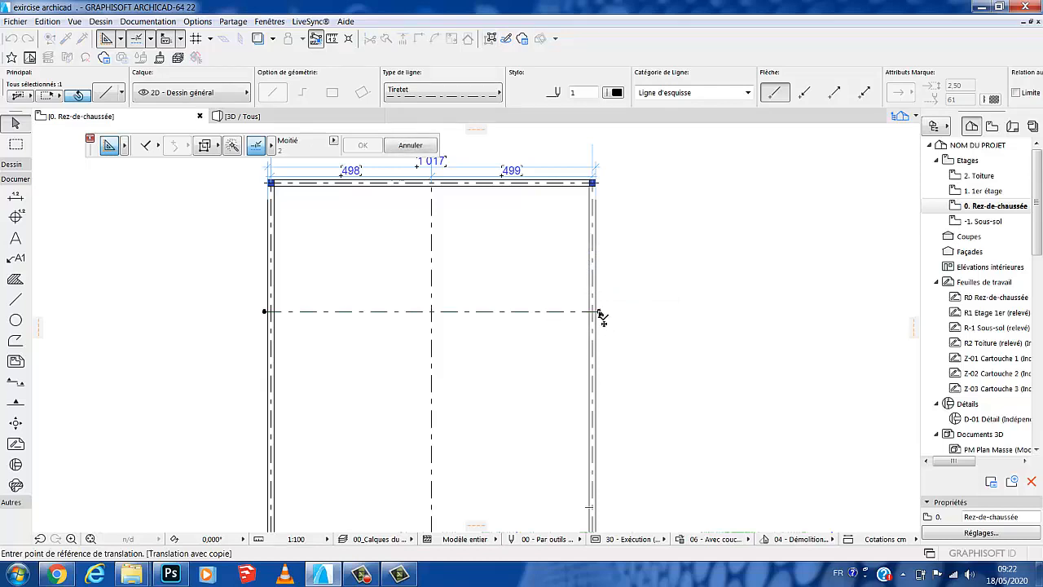
{"action": "left_click", "coordinate": [599, 313]}
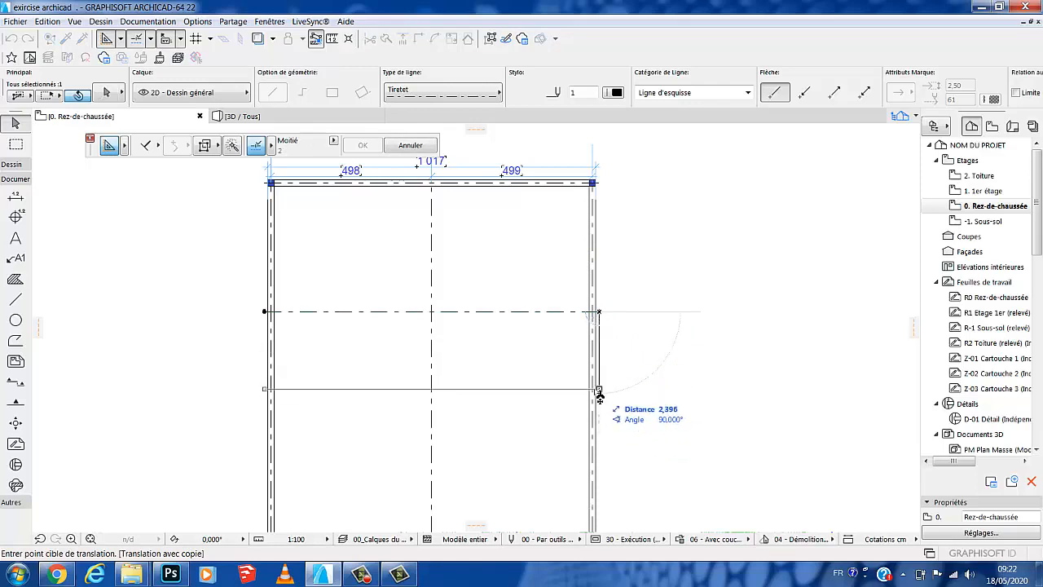
{"action": "key", "text": "Tab"}
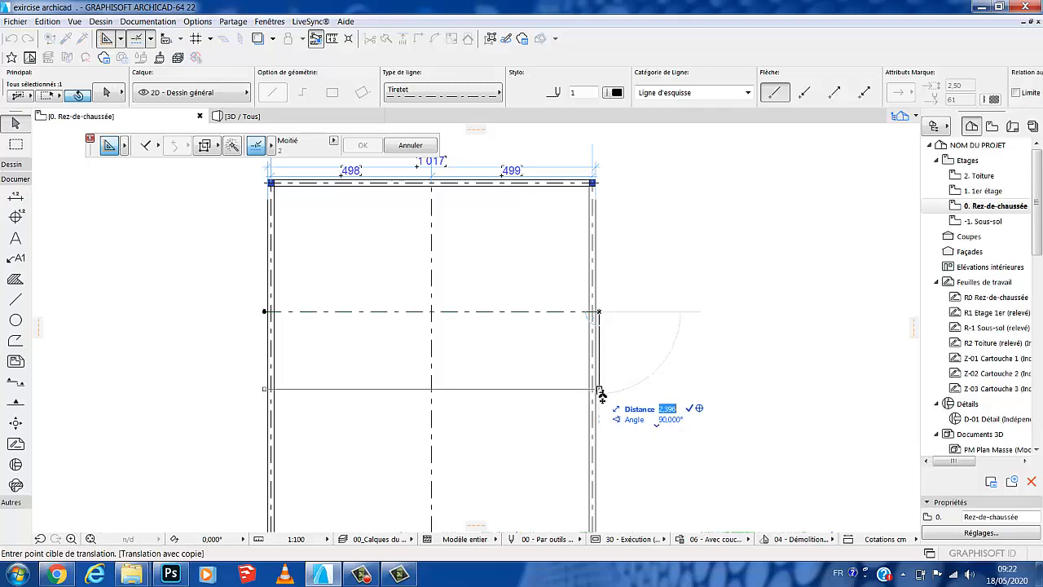
{"action": "type", "text": "4,82"}
{"action": "key", "text": "Return"}
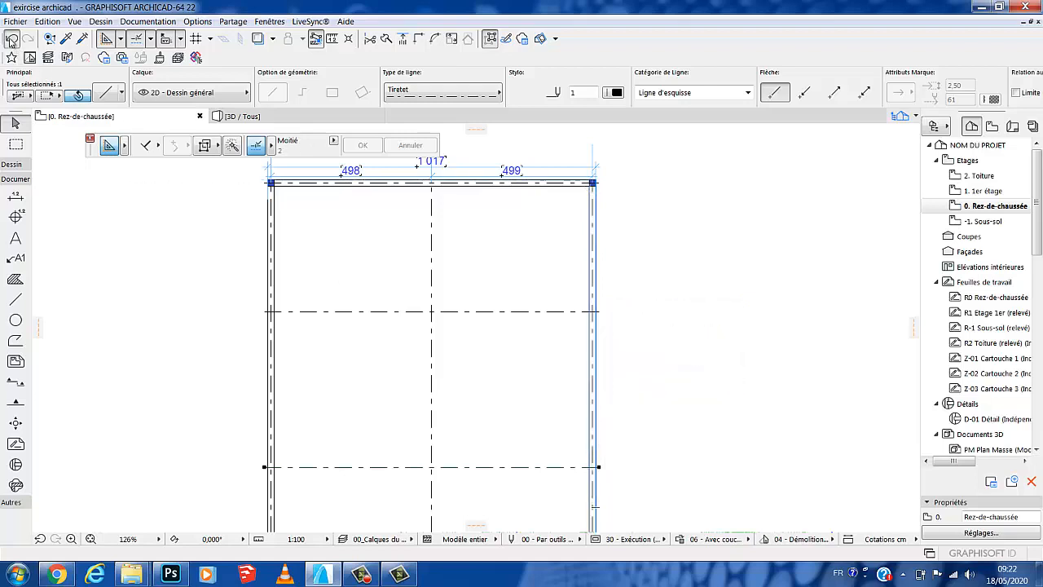
{"action": "left_click", "coordinate": [11, 40]}
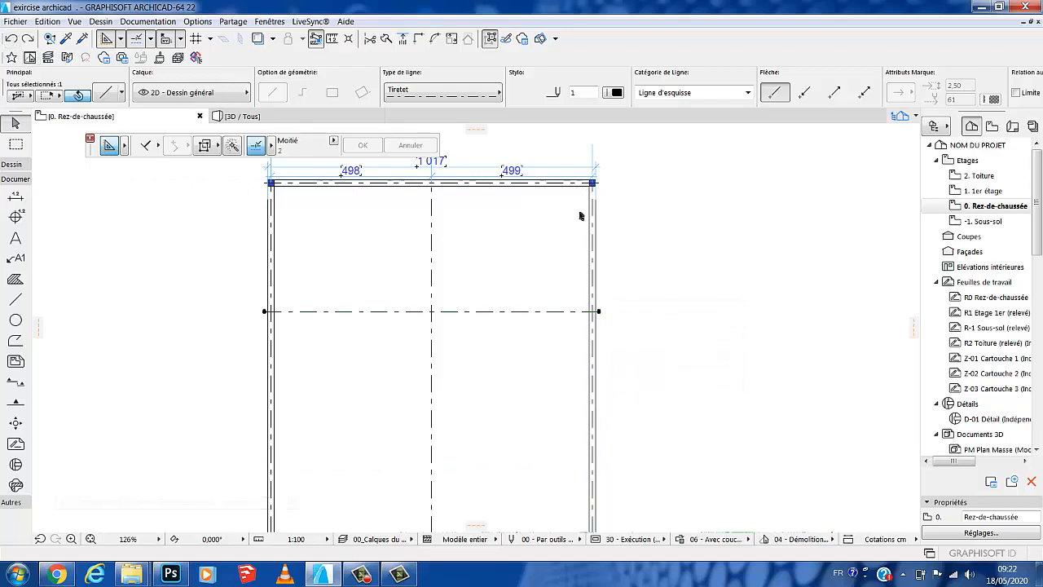
Step: Copy the upper wall's horizontal axis line 4.82 m straight down from its left end
{"action": "scroll", "coordinate": [268, 174], "scroll_direction": "up", "scroll_amount": 5}
{"action": "scroll", "coordinate": [255, 194], "scroll_direction": "up", "scroll_amount": 1}
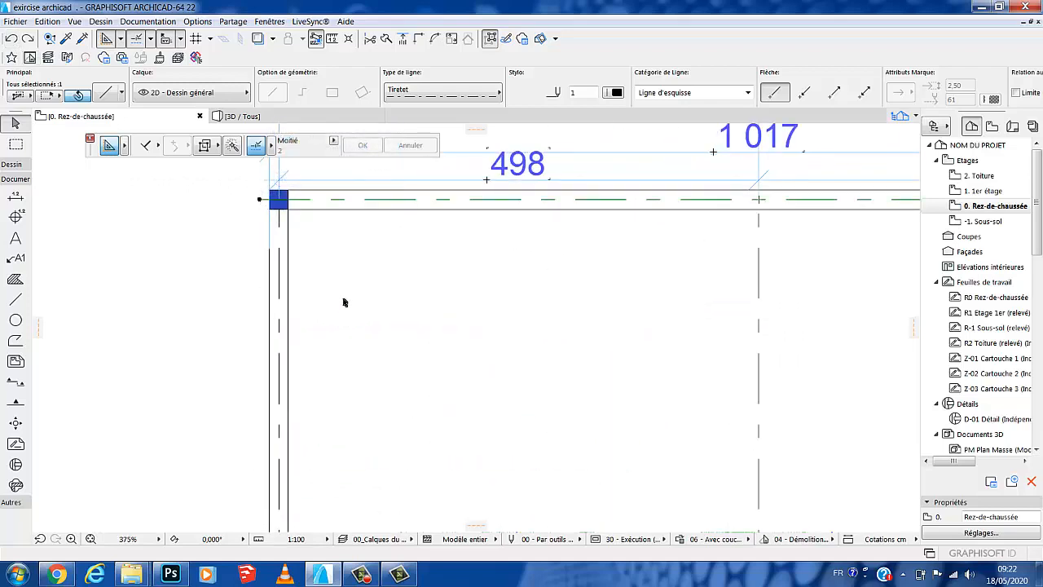
{"action": "scroll", "coordinate": [342, 298], "scroll_direction": "down", "scroll_amount": 6}
{"action": "scroll", "coordinate": [542, 348], "scroll_direction": "up", "scroll_amount": 2}
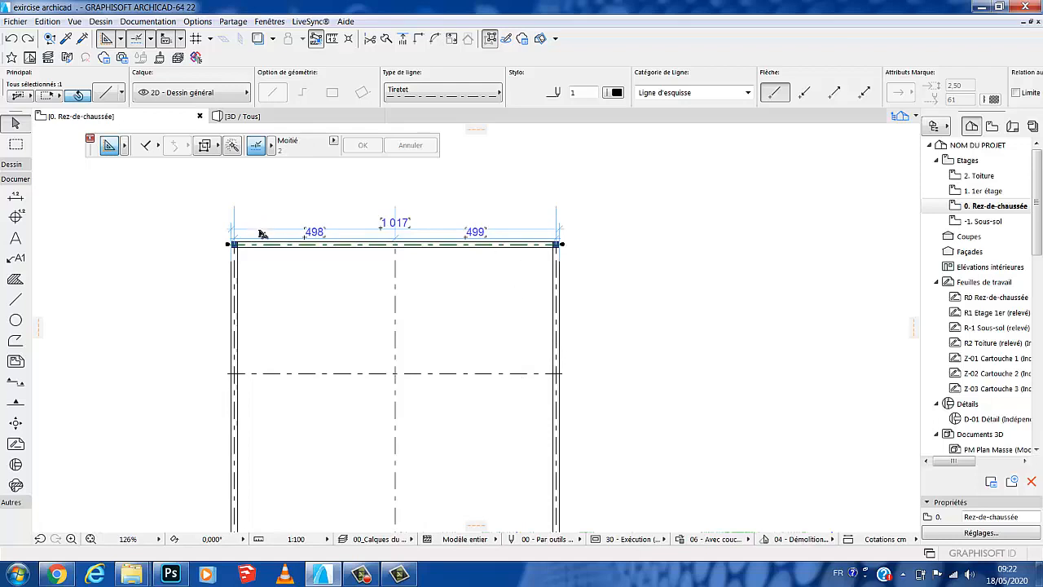
{"action": "key", "text": "ctrl+shift+d"}
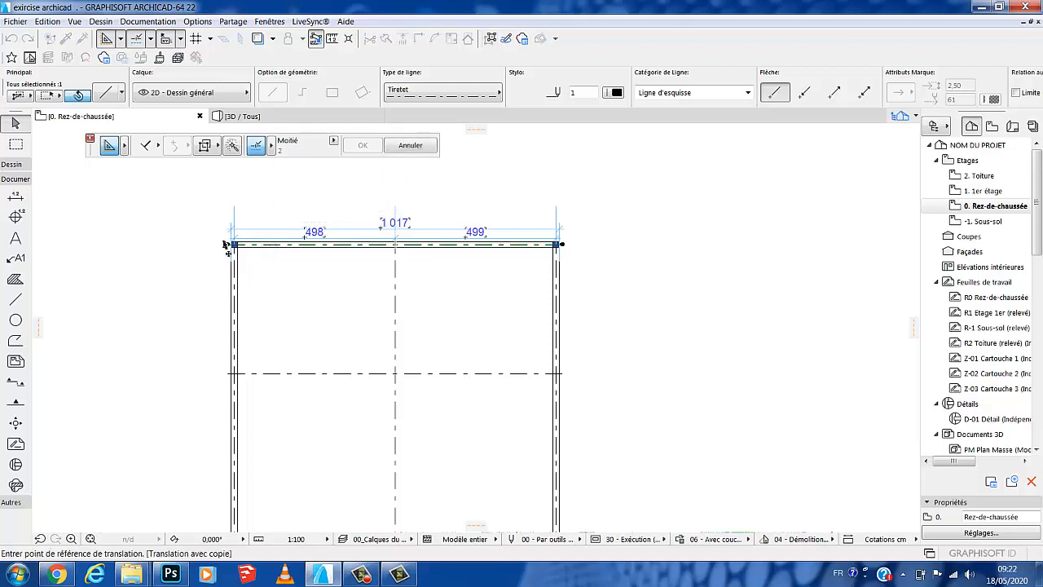
{"action": "left_click", "coordinate": [229, 245]}
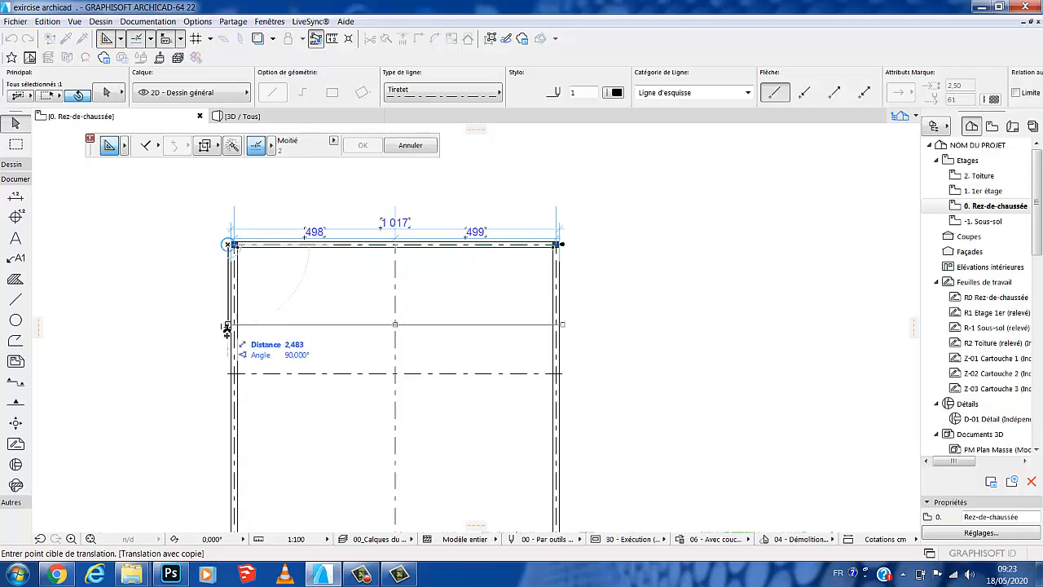
{"action": "key", "text": "Tab"}
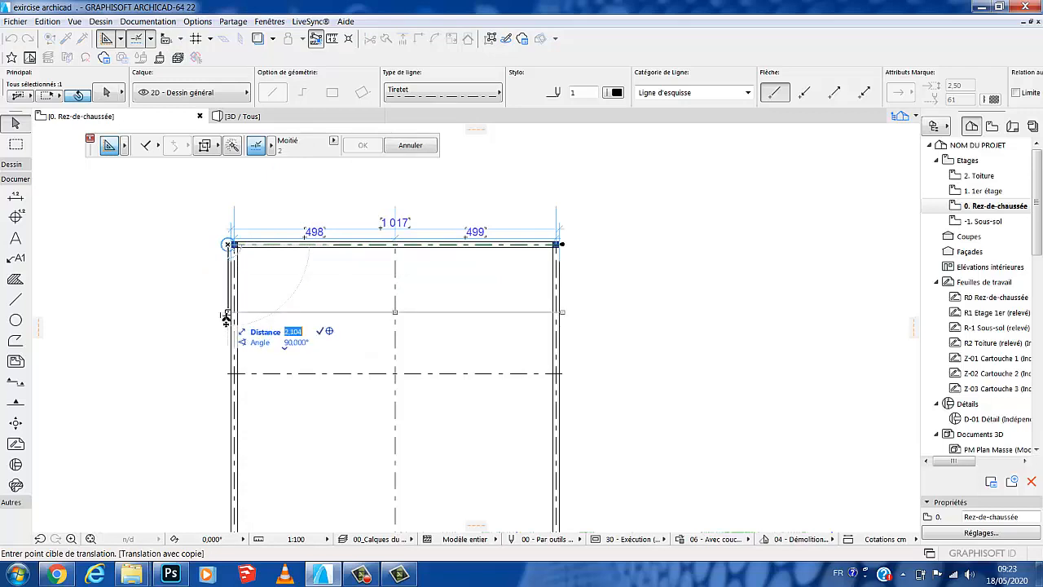
{"action": "type", "text": "4.82"}
{"action": "key", "text": "Return"}
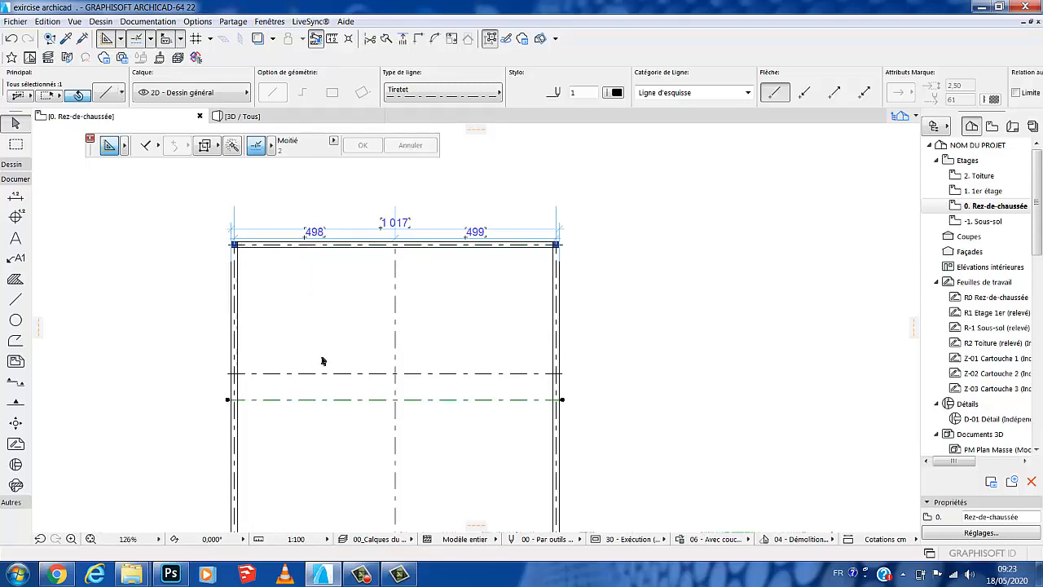
{"action": "scroll", "coordinate": [330, 362], "scroll_direction": "down", "scroll_amount": 1}
{"action": "middle_click_drag", "start_coordinate": [337, 373], "coordinate": [337, 352]}
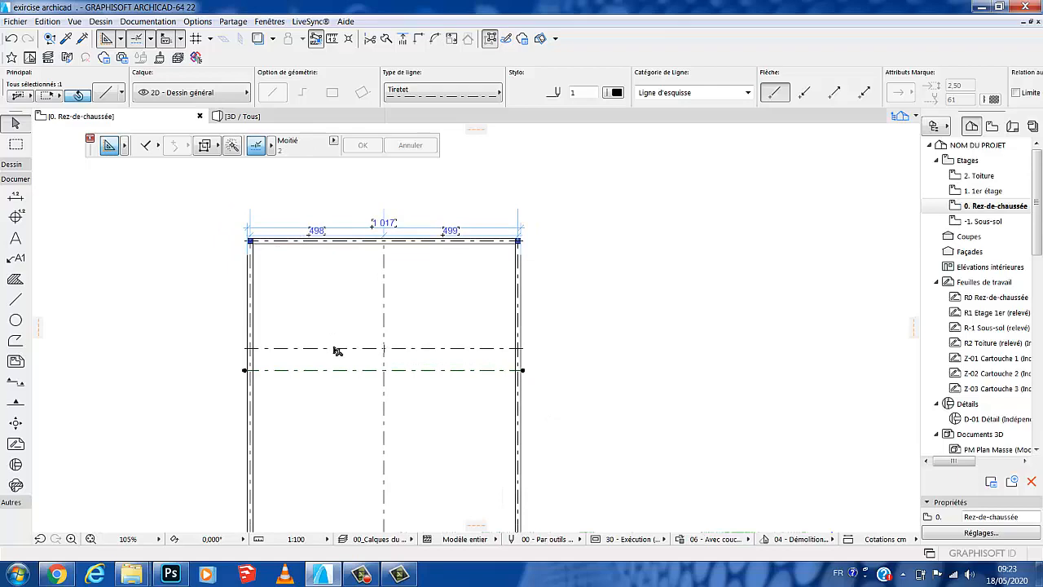